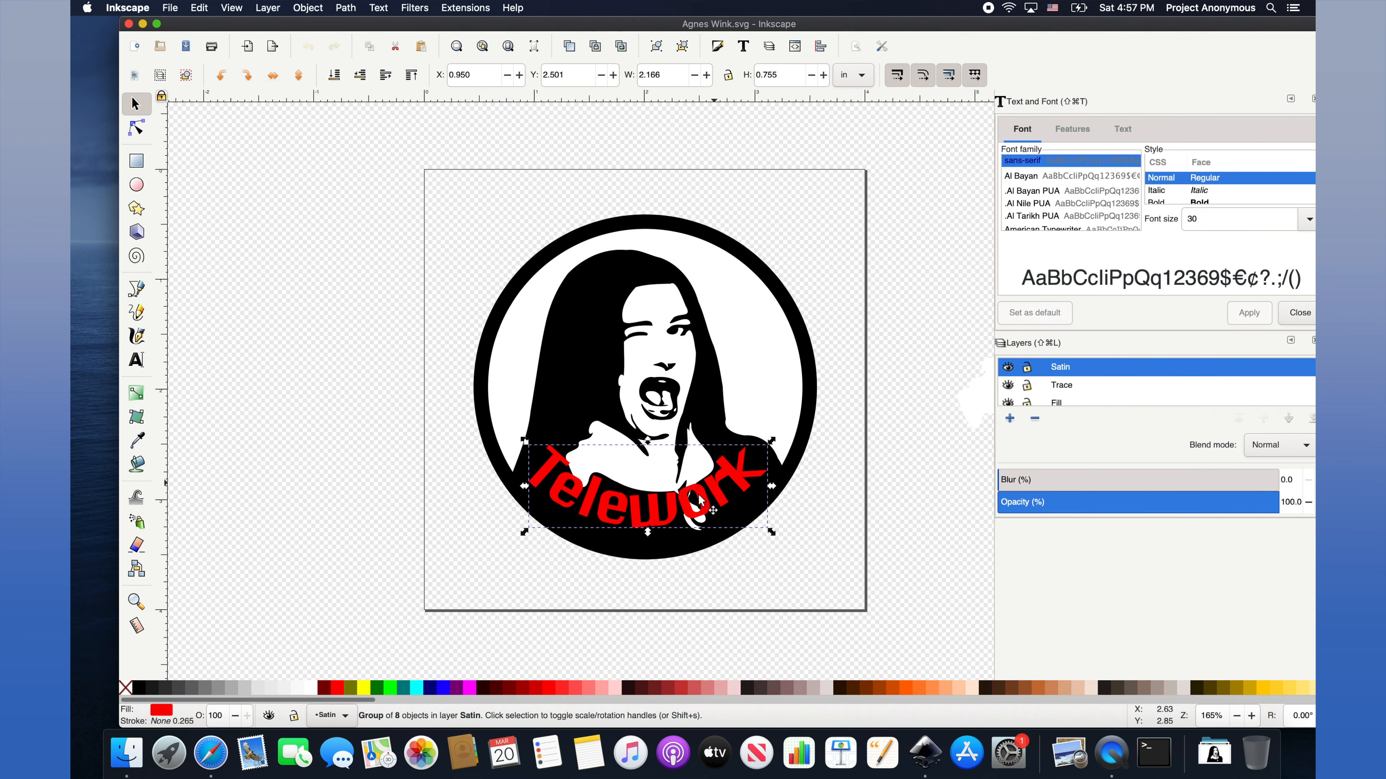
# Drag the red curved Telework lettering group off the page, left of the circular portrait.
pyautogui.moveTo(700, 499); pyautogui.dragTo(372, 421)
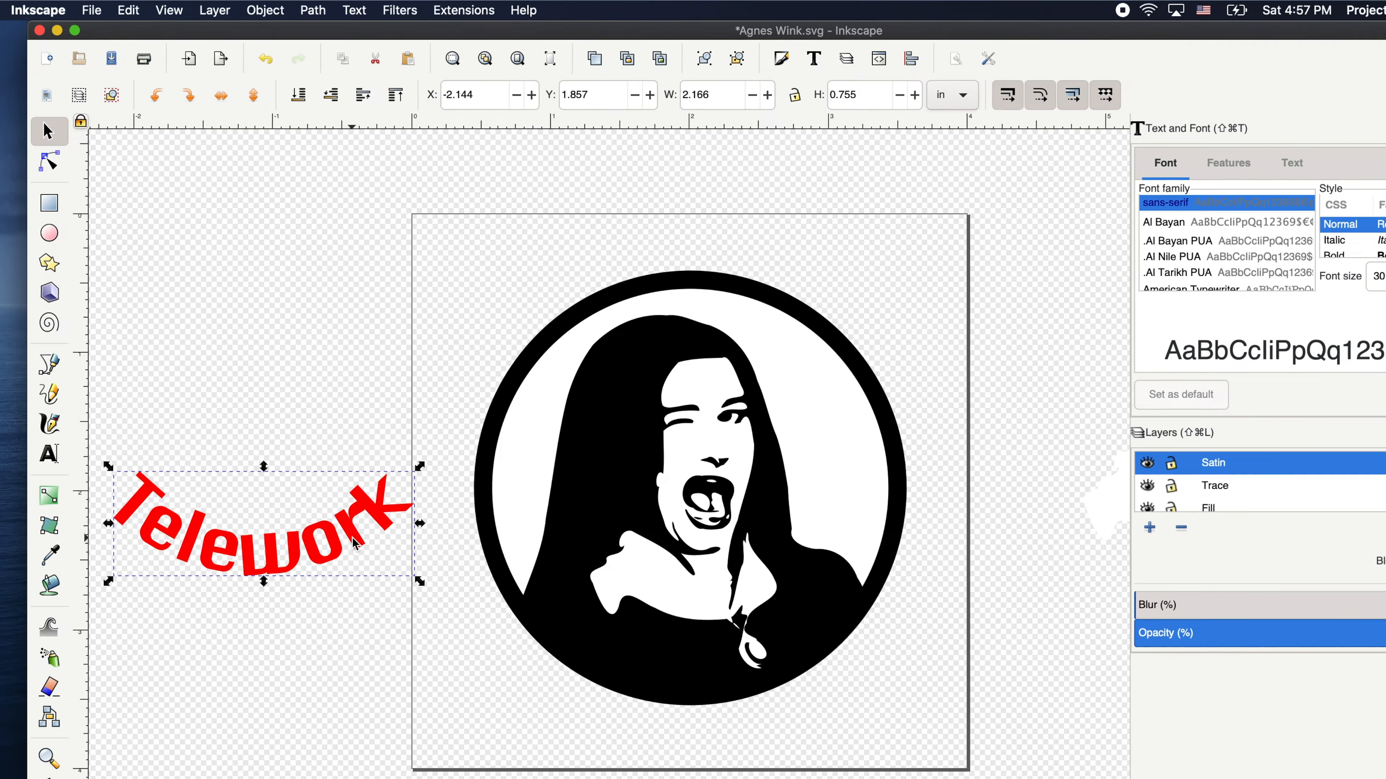
# Ungroup the Telework lettering into eight letter paths and rubber-band select them all.
pyautogui.click(316, 8)
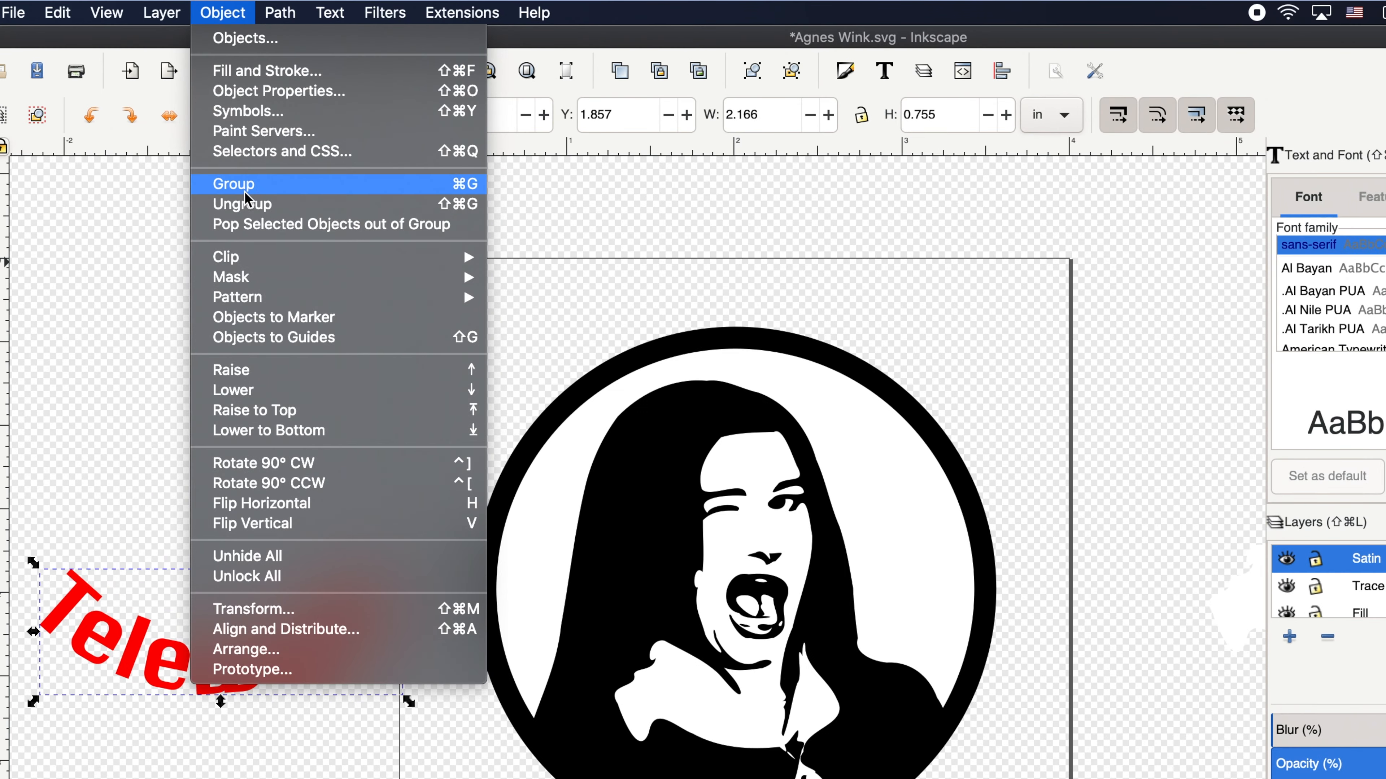
pyautogui.click(249, 205)
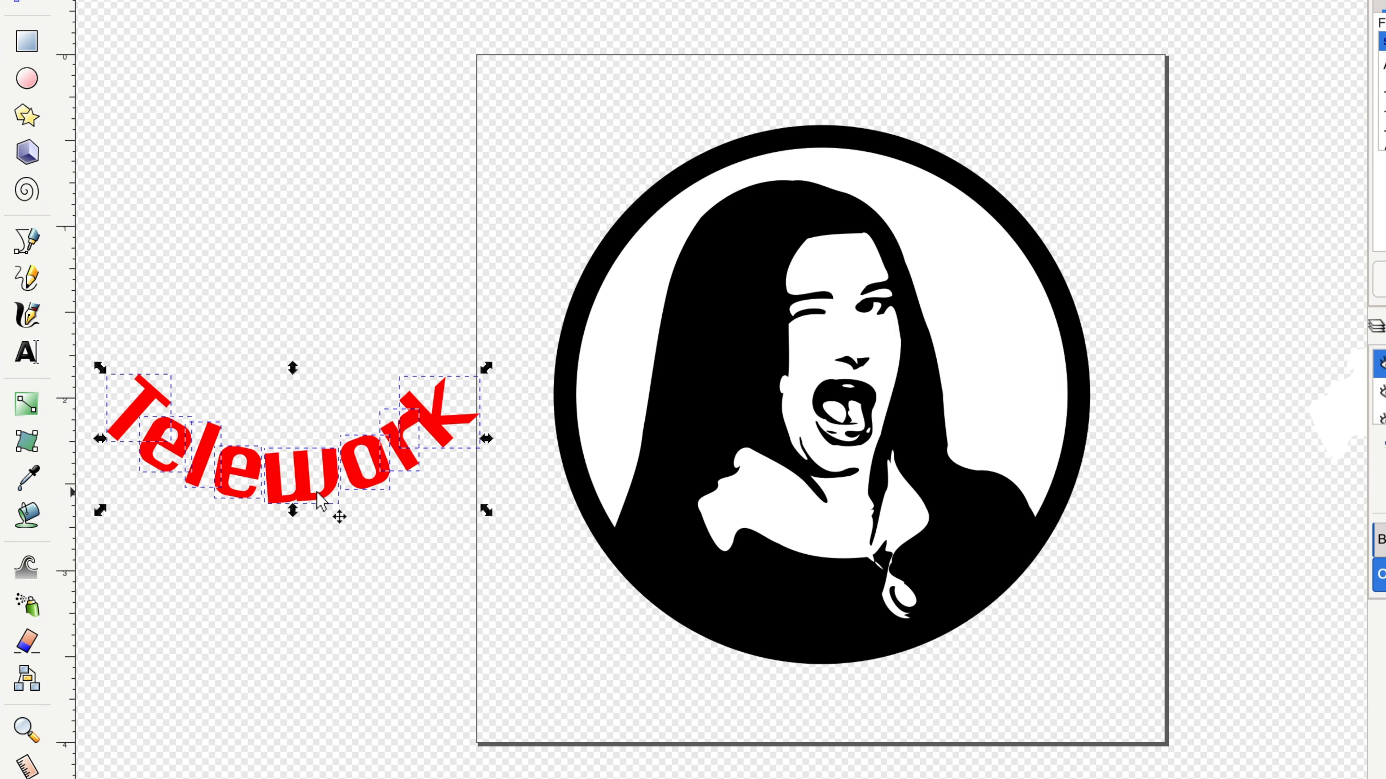
pyautogui.click(424, 486)
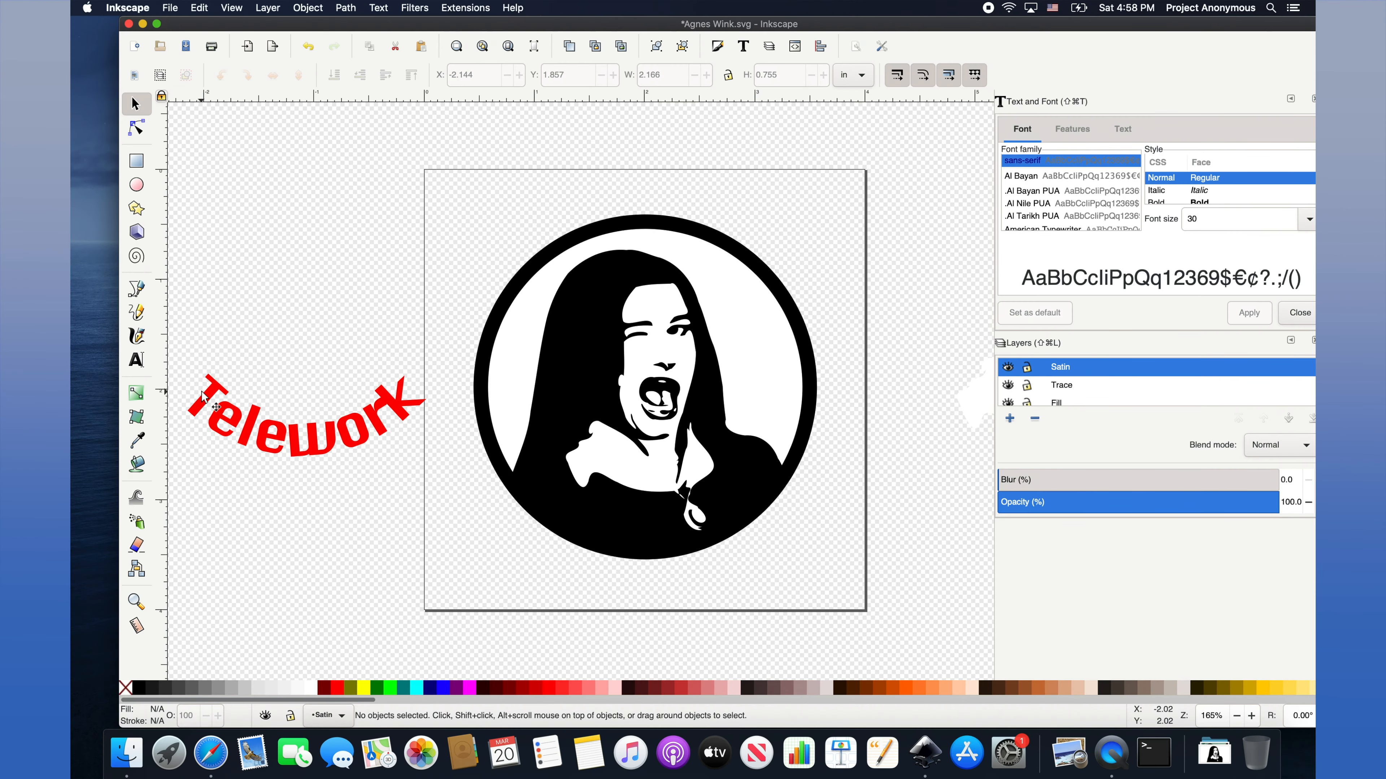
pyautogui.click(207, 396)
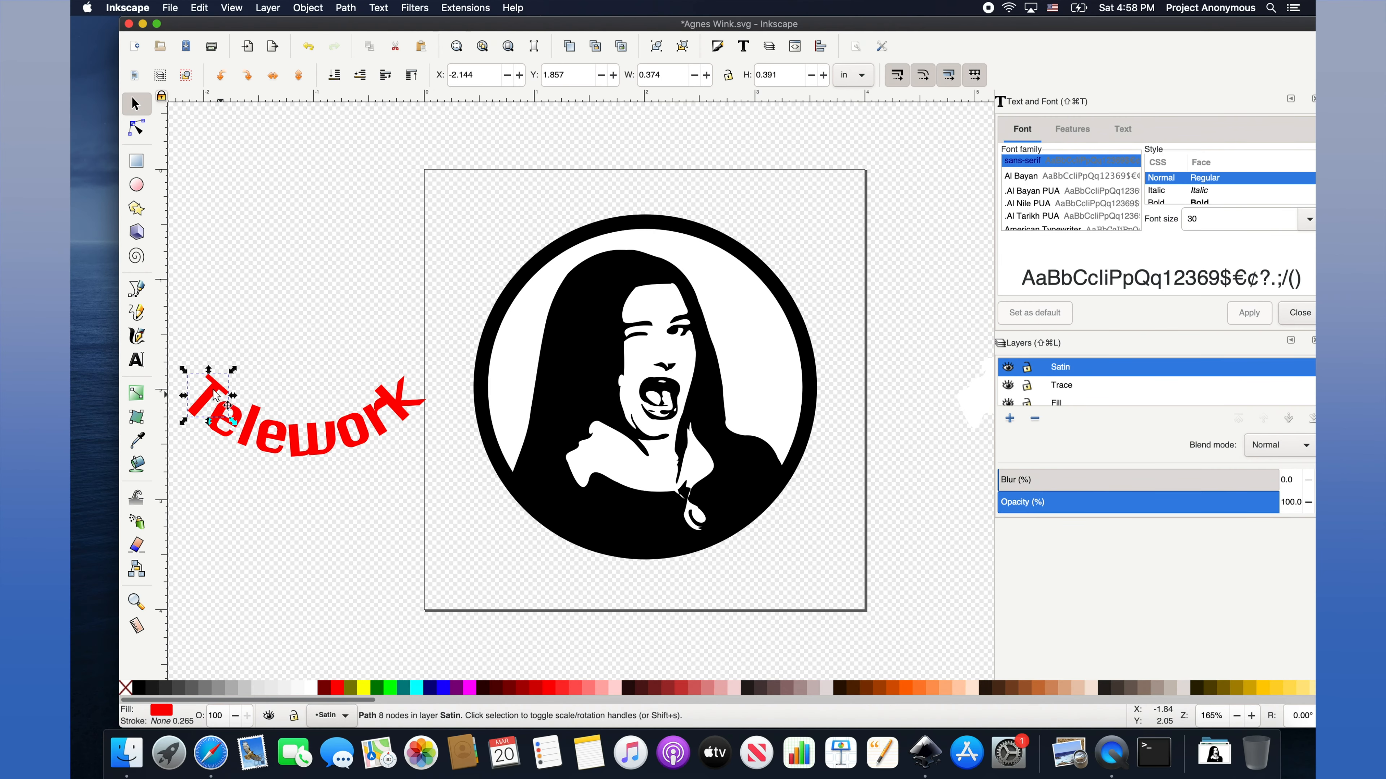
pyautogui.moveTo(213, 389)
pyautogui.mouseDown()
pyautogui.moveTo(248, 367)
pyautogui.moveTo(236, 377)
pyautogui.mouseUp()
pyautogui.press('super+z')
pyautogui.moveTo(176, 344); pyautogui.dragTo(430, 479)
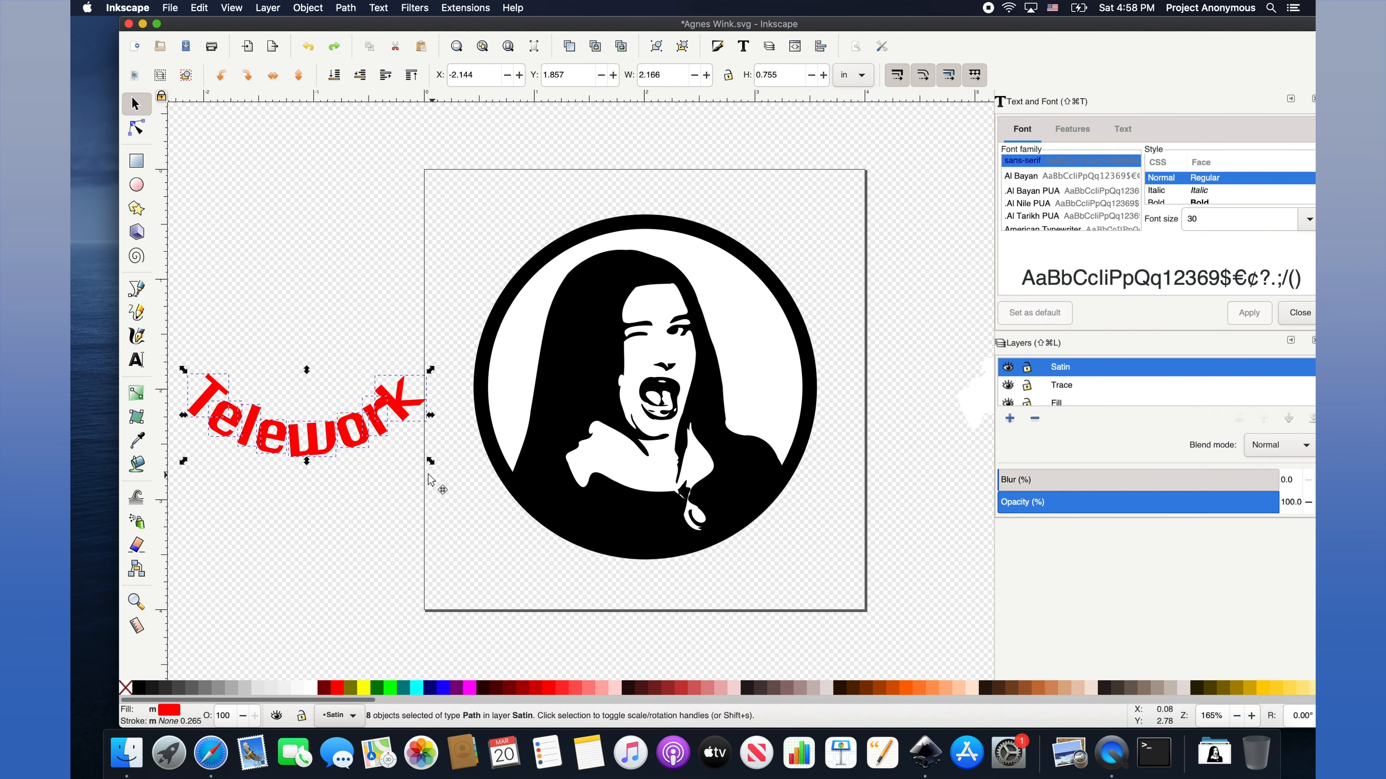
pyautogui.click(347, 7)
pyautogui.moveTo(514, 159)
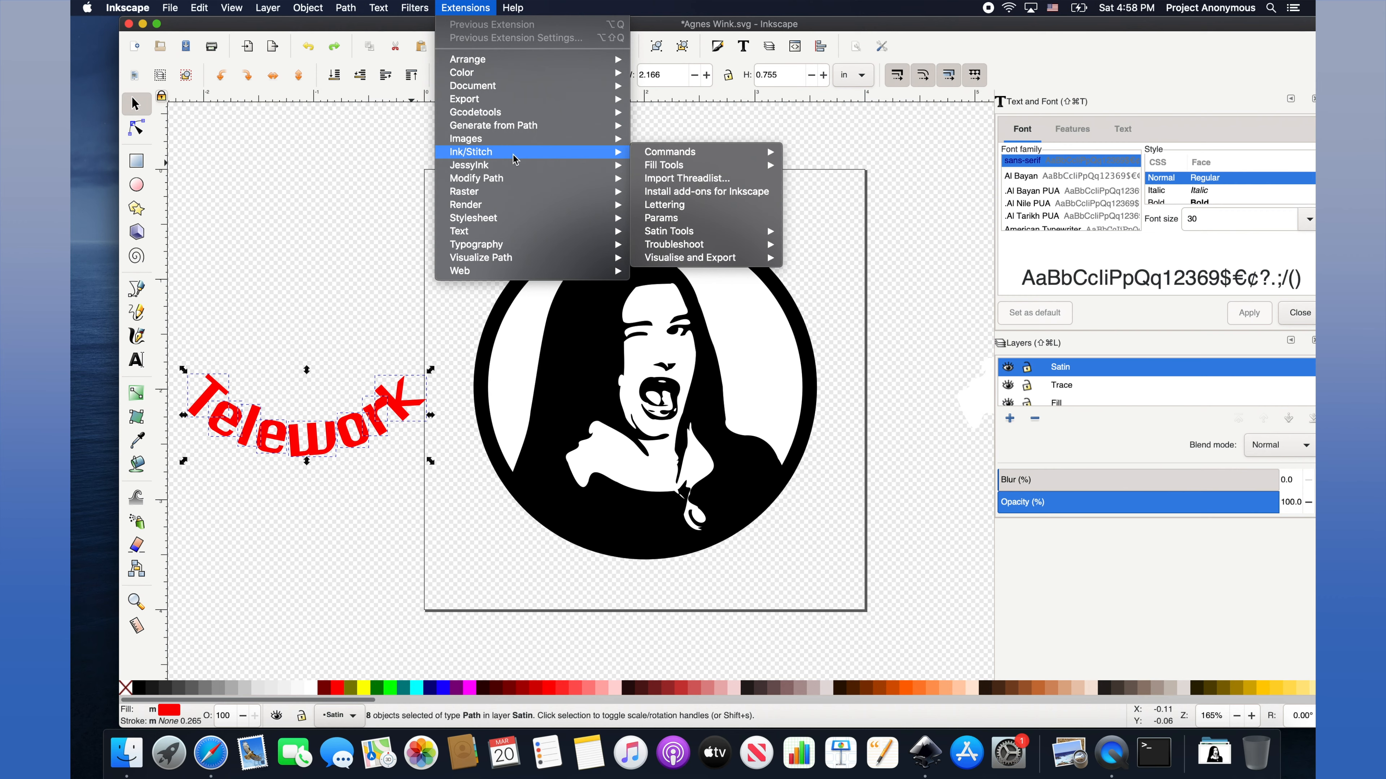
pyautogui.click(658, 218)
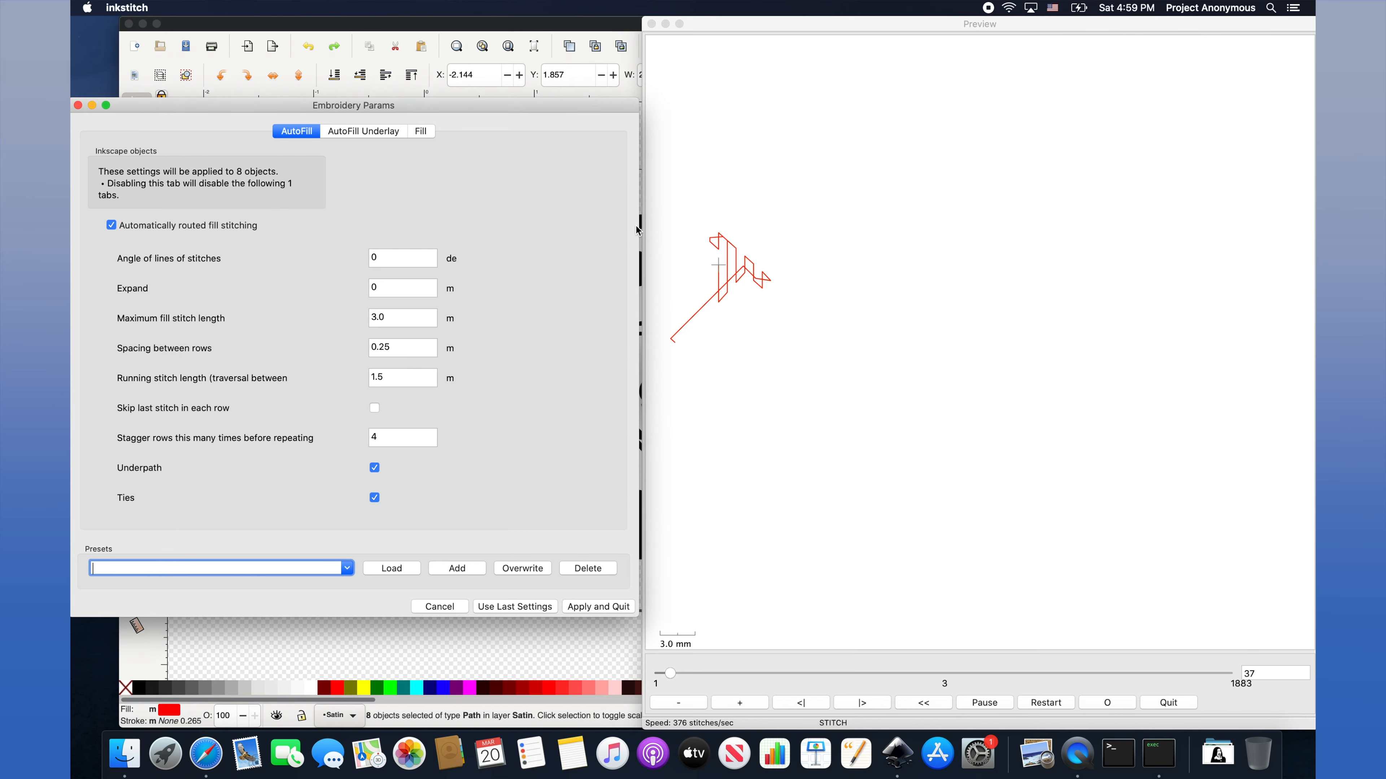
pyautogui.click(435, 605)
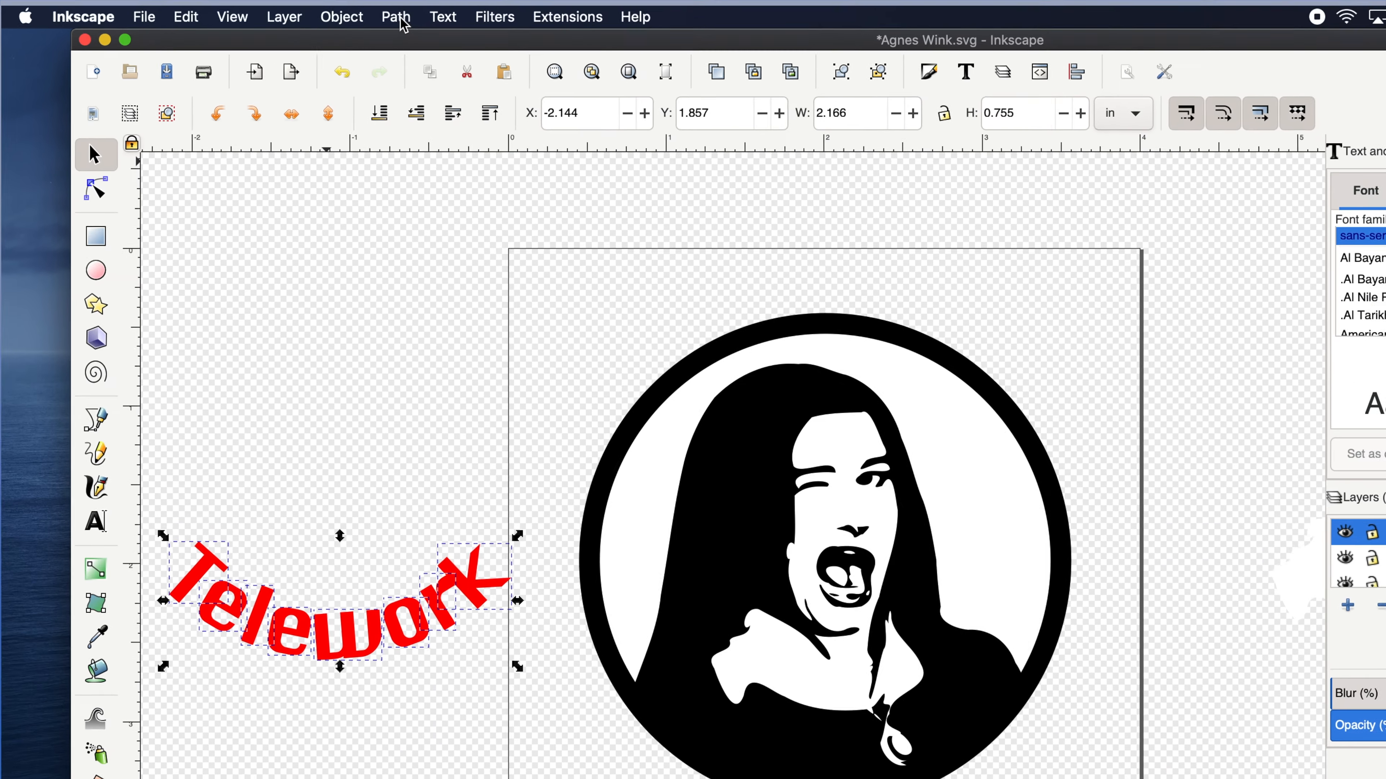
# Break the Telework letters apart into separate red paths.
pyautogui.click(346, 8)
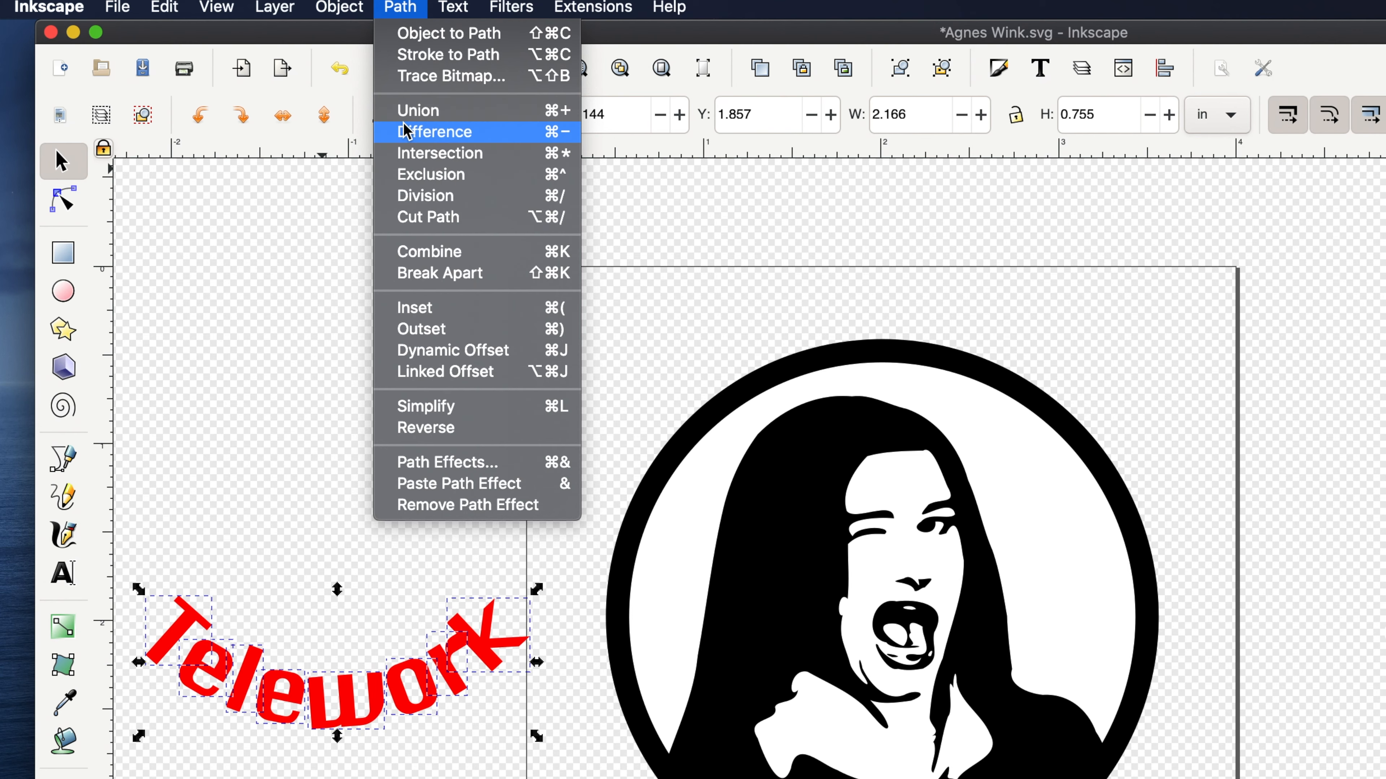
pyautogui.click(440, 272)
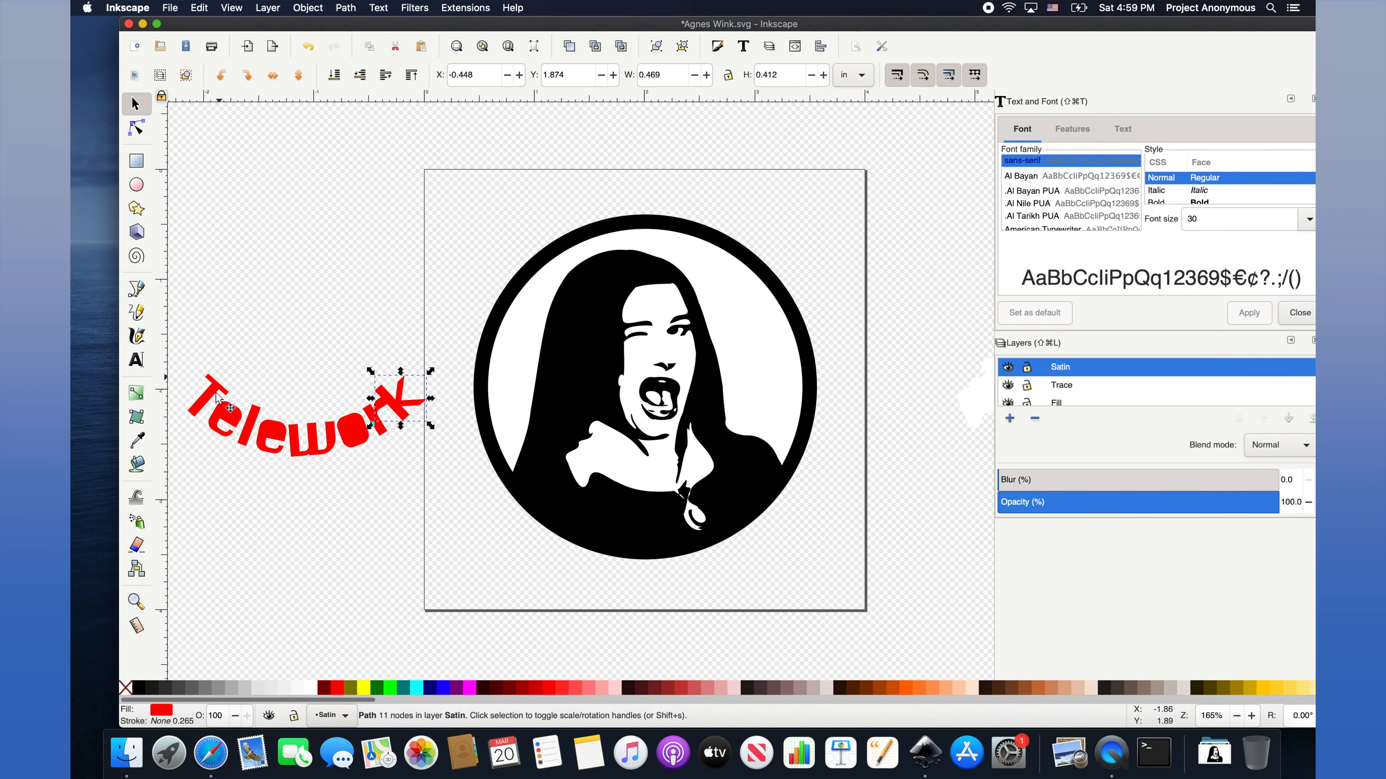
pyautogui.click(229, 420)
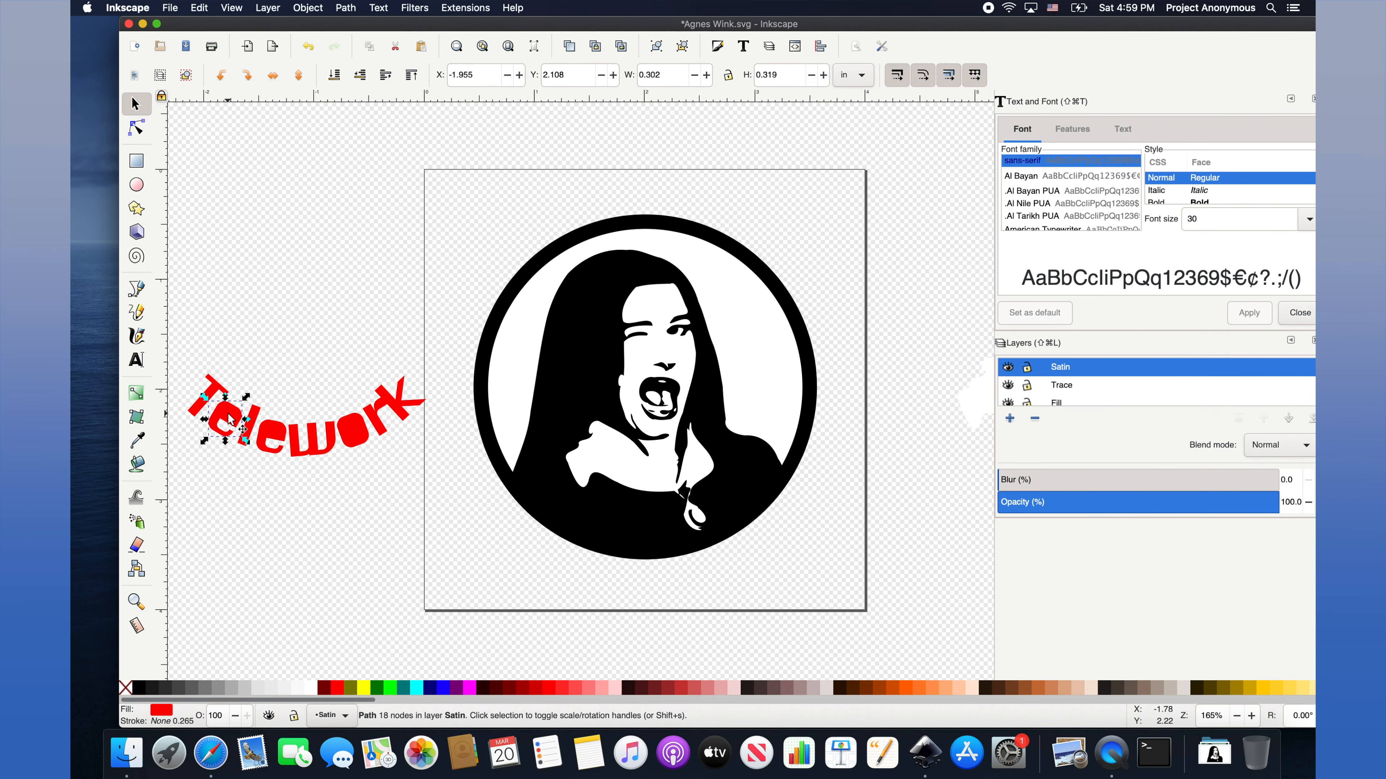
pyautogui.scroll(4, 230, 420)
pyautogui.moveTo(427, 410); pyautogui.dragTo(393, 460)
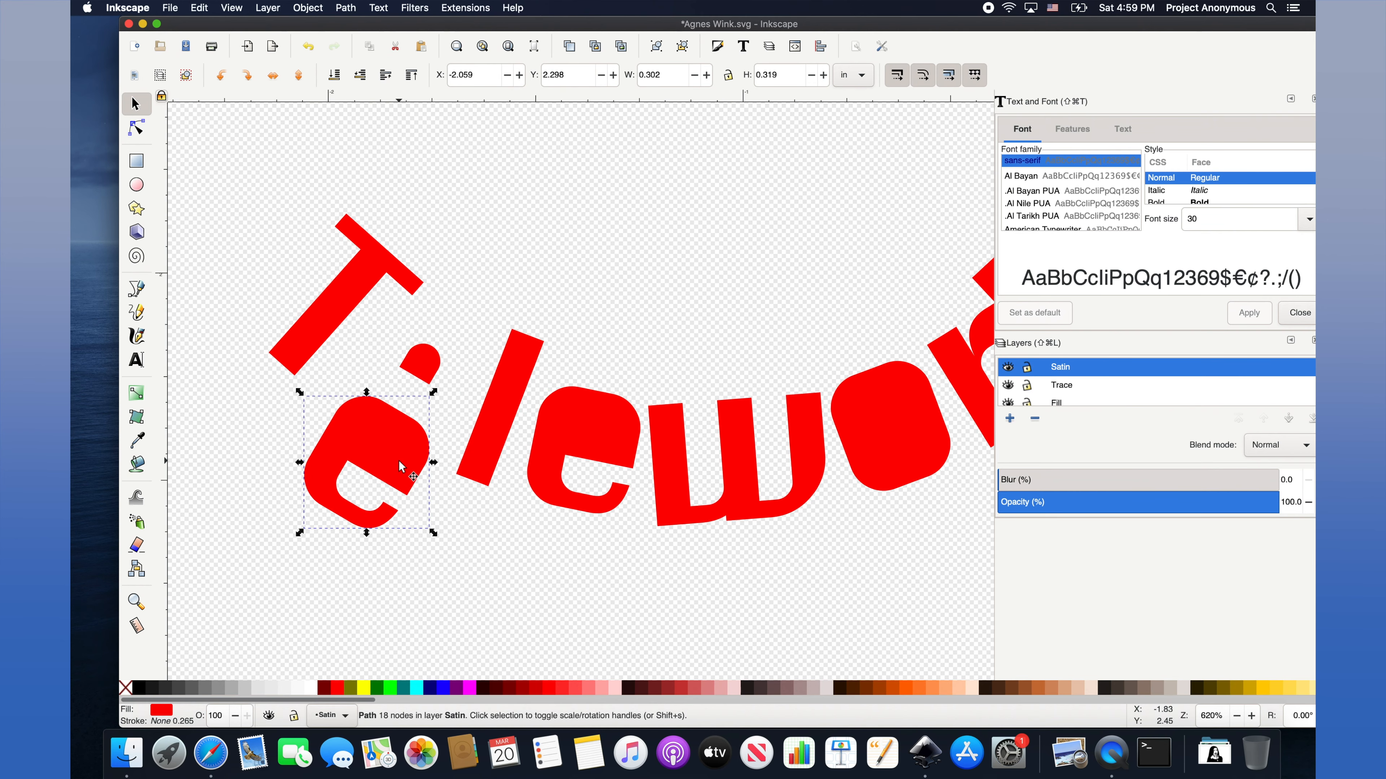
pyautogui.press('super+z')
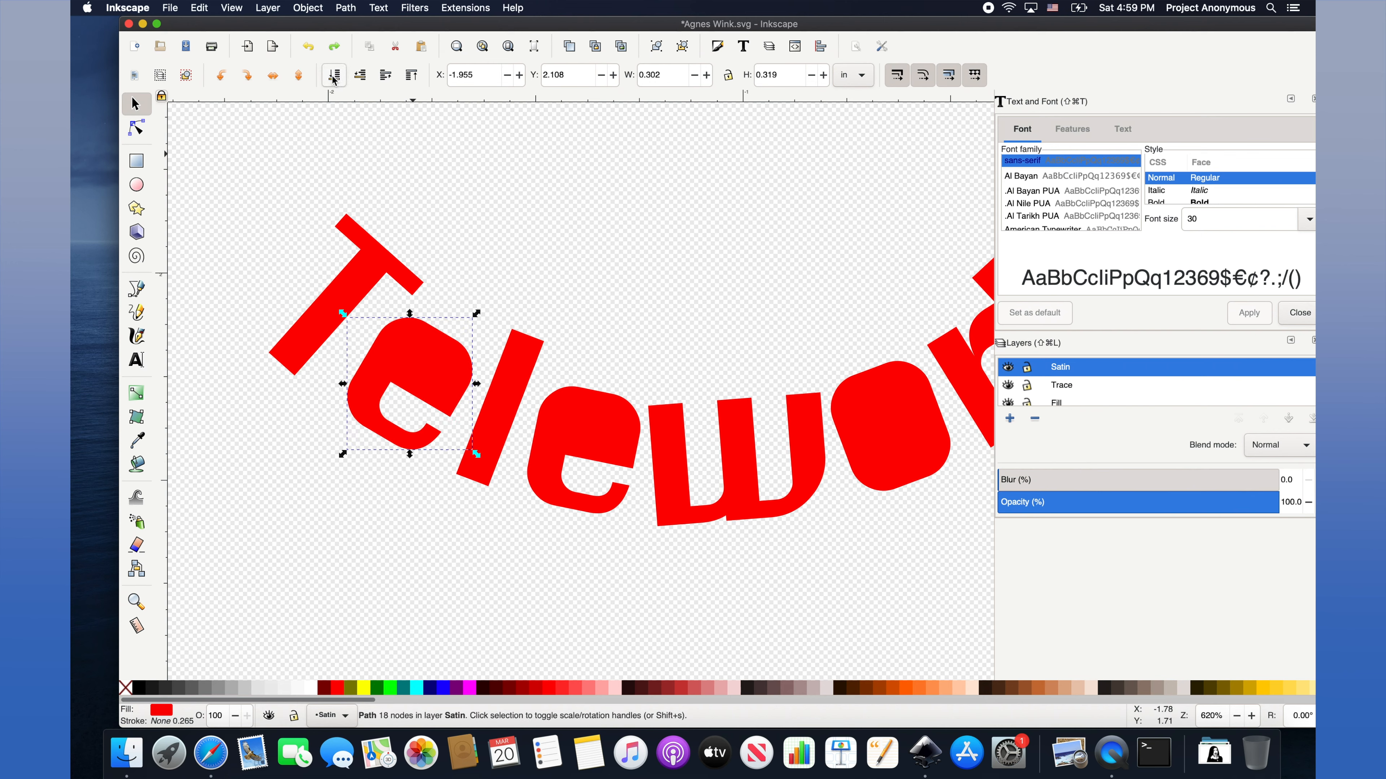
# Use Exclusion to cut the inner squares back out of both e letters as holes.
pyautogui.click(426, 362)
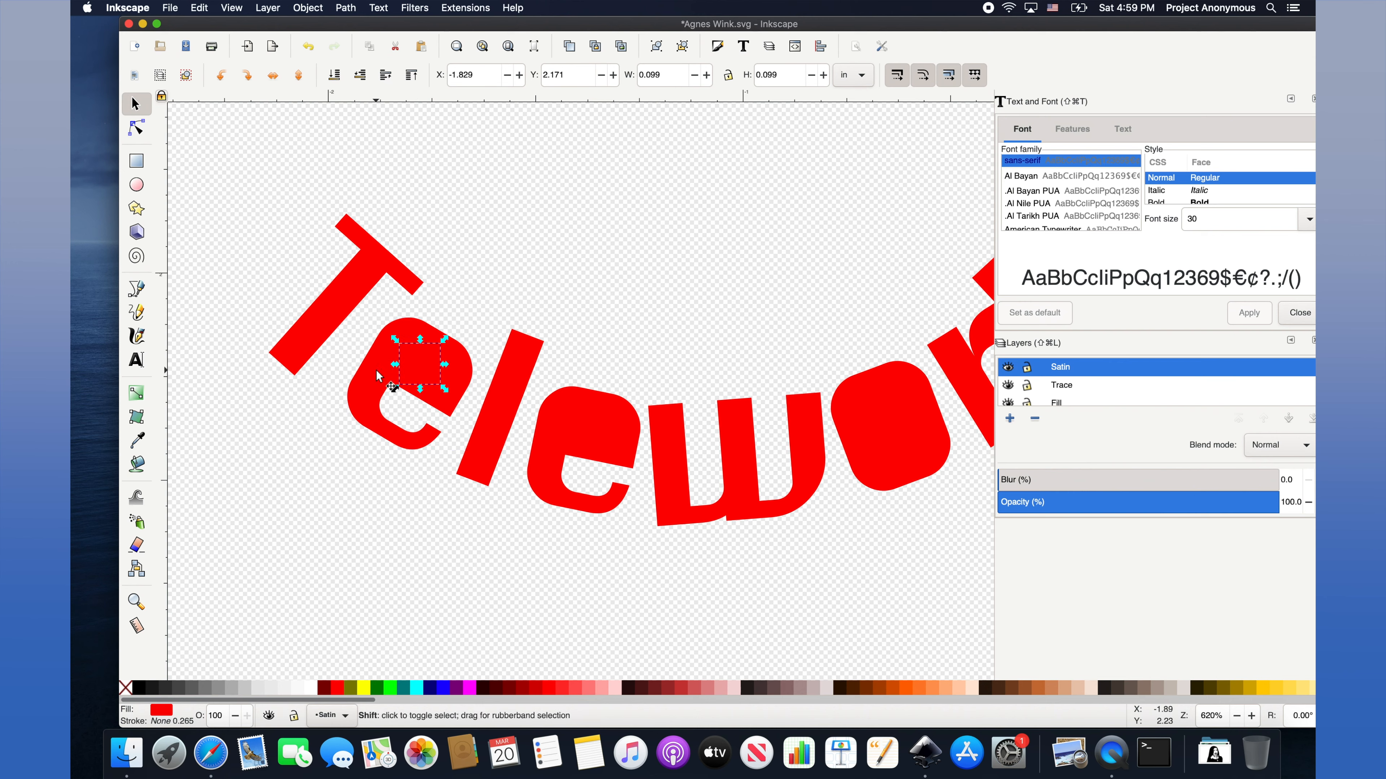
pyautogui.keyDown('shift'); pyautogui.click(379, 376); pyautogui.keyUp('shift')
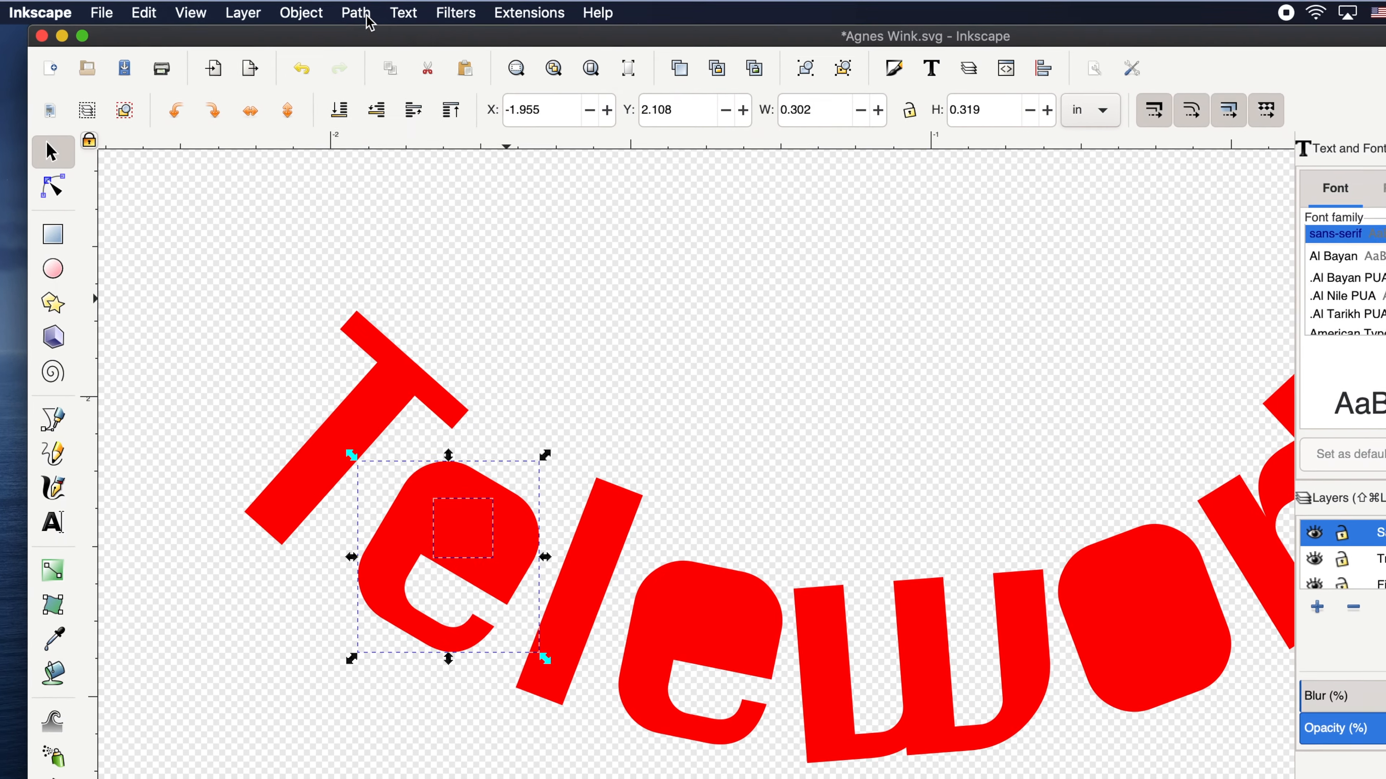
pyautogui.click(345, 7)
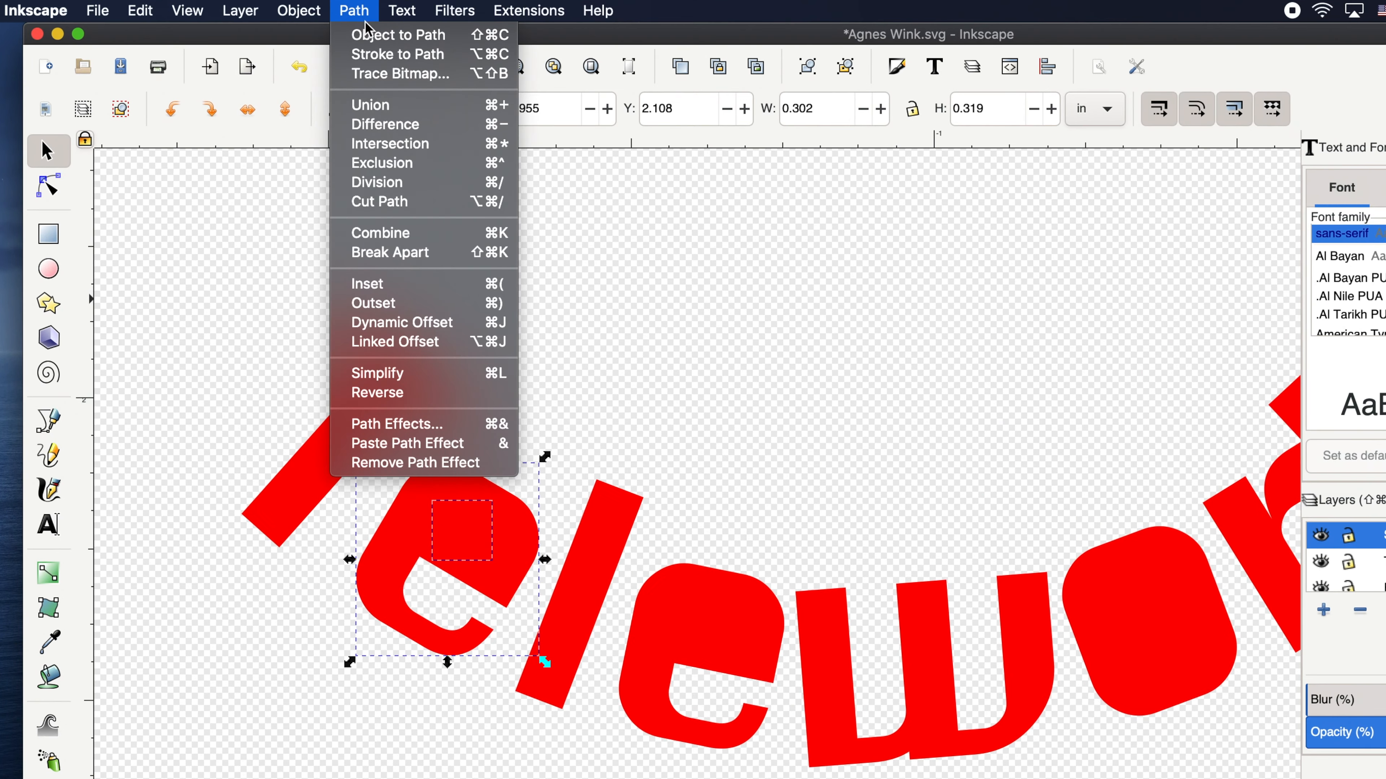
pyautogui.click(396, 163)
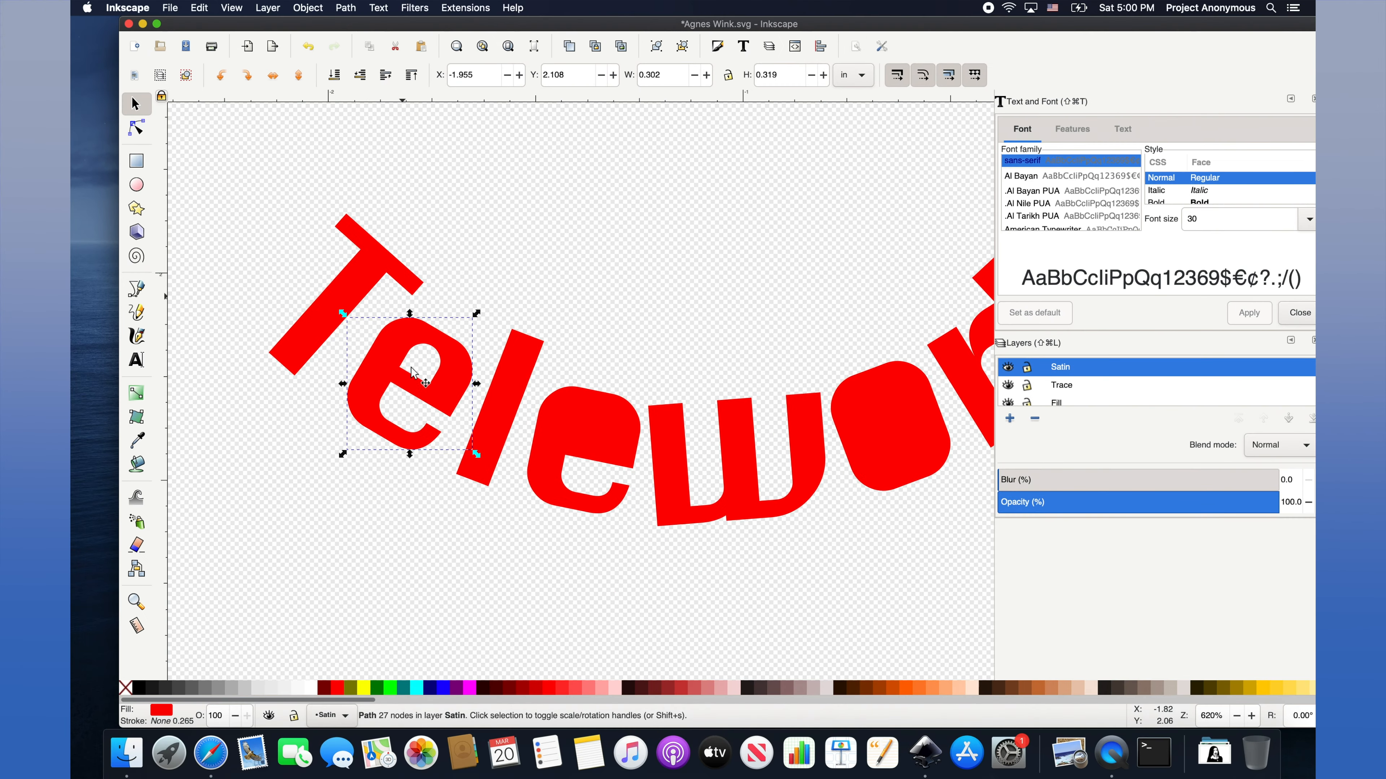
pyautogui.click(601, 419)
pyautogui.keyDown('shift'); pyautogui.click(884, 420); pyautogui.keyUp('shift')
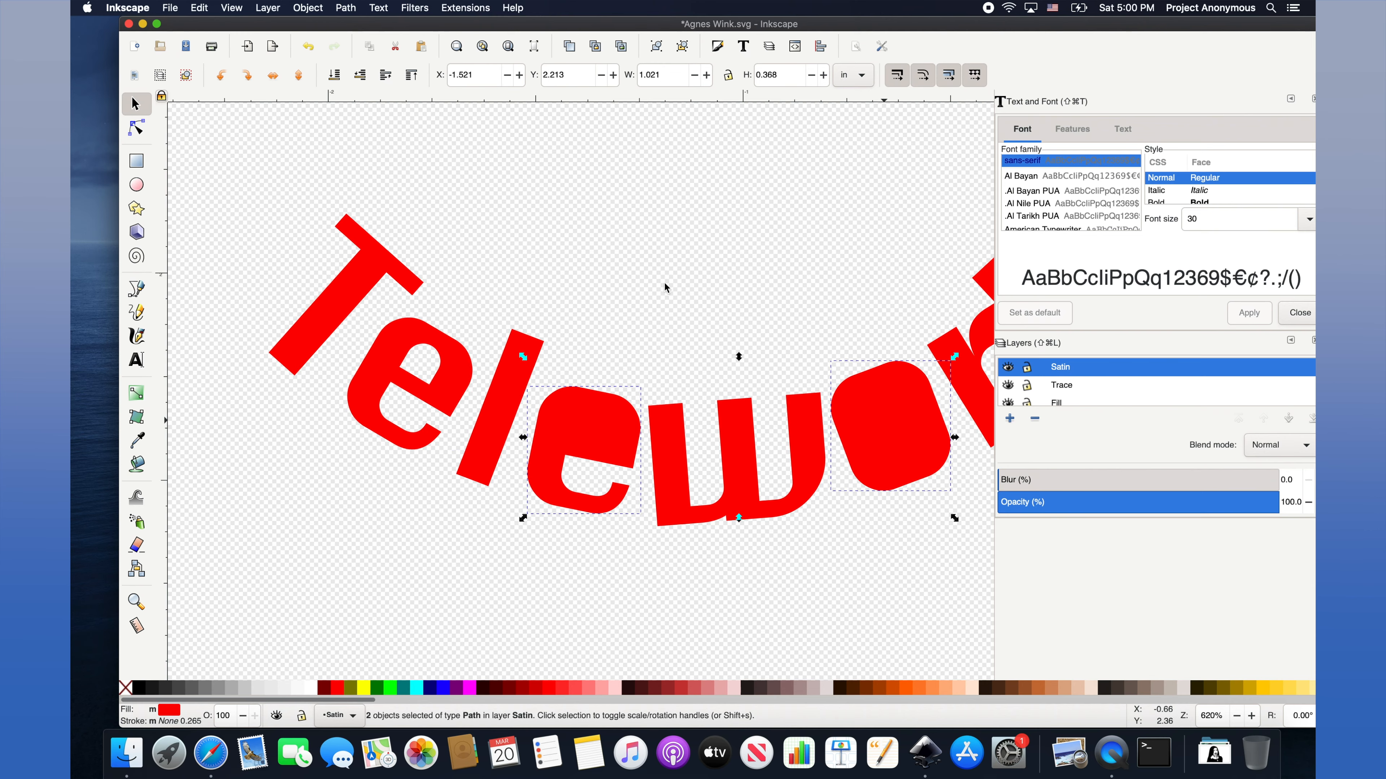
pyautogui.click(596, 431)
pyautogui.keyDown('shift'); pyautogui.click(557, 412); pyautogui.keyUp('shift')
# Cut the inner square out of the o letter with Exclusion.
pyautogui.click(346, 7)
pyautogui.click(365, 112)
pyautogui.click(887, 421)
pyautogui.keyDown('shift'); pyautogui.click(851, 396); pyautogui.keyUp('shift')
pyautogui.click(345, 8)
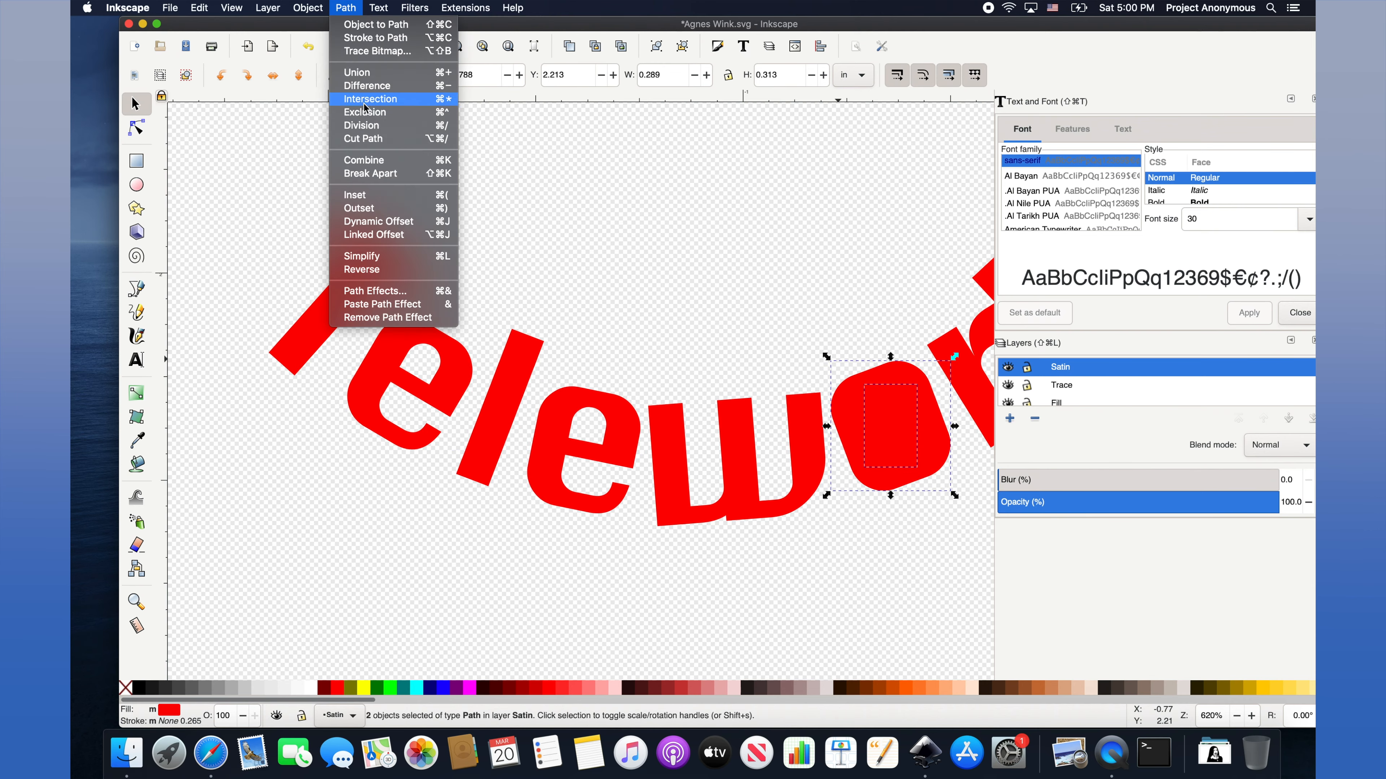
pyautogui.click(364, 112)
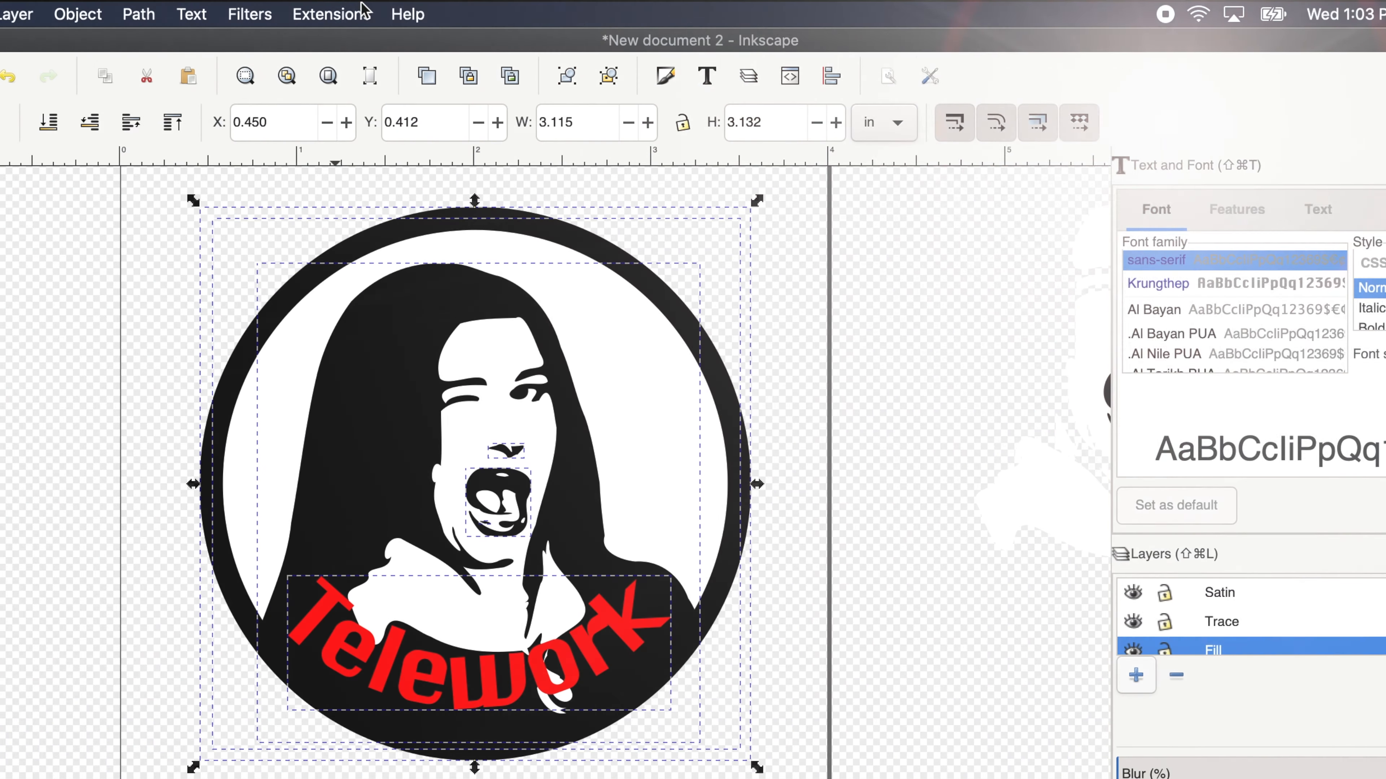
# Run Ink/Stitch's Realistic Preview simulator on the Telework patch, showing 18593 stitches.
pyautogui.click(331, 14)
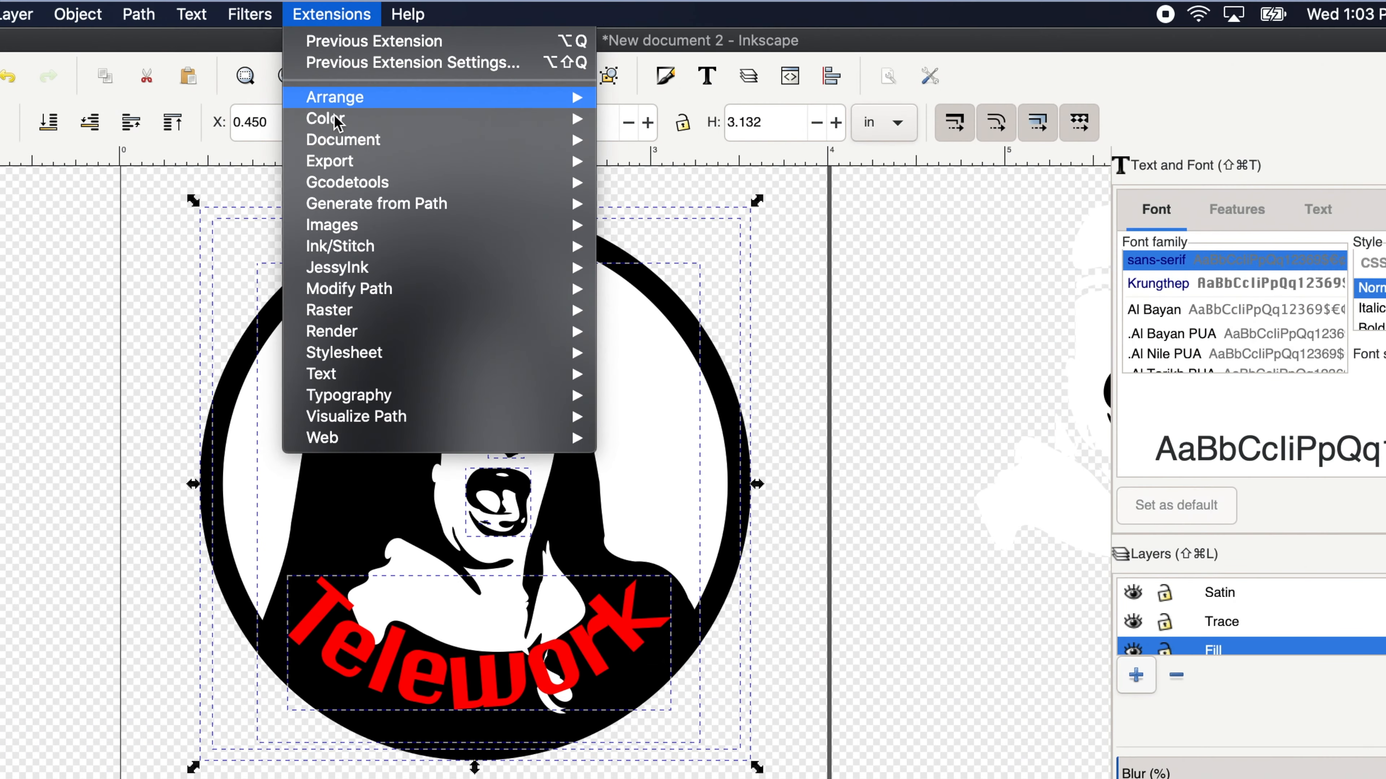
pyautogui.moveTo(351, 249)
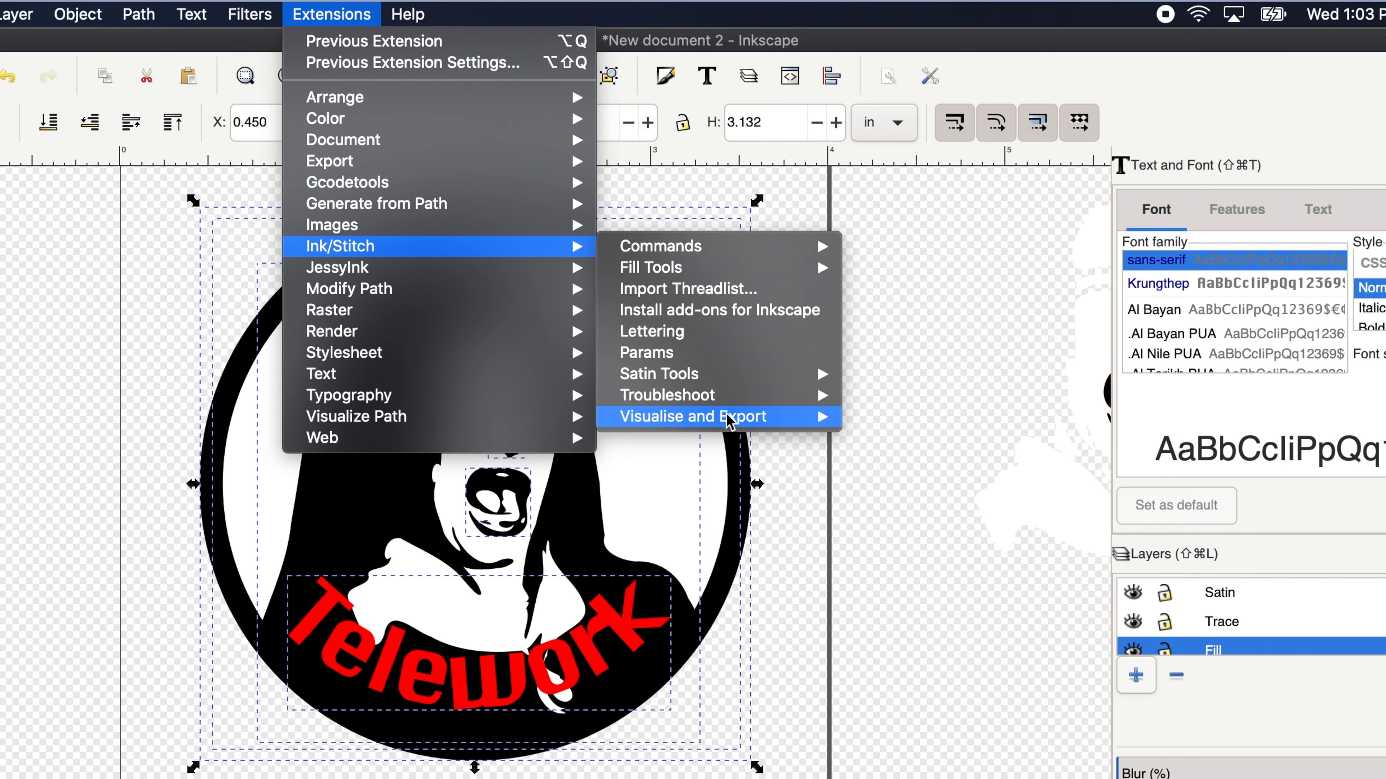
pyautogui.moveTo(728, 421)
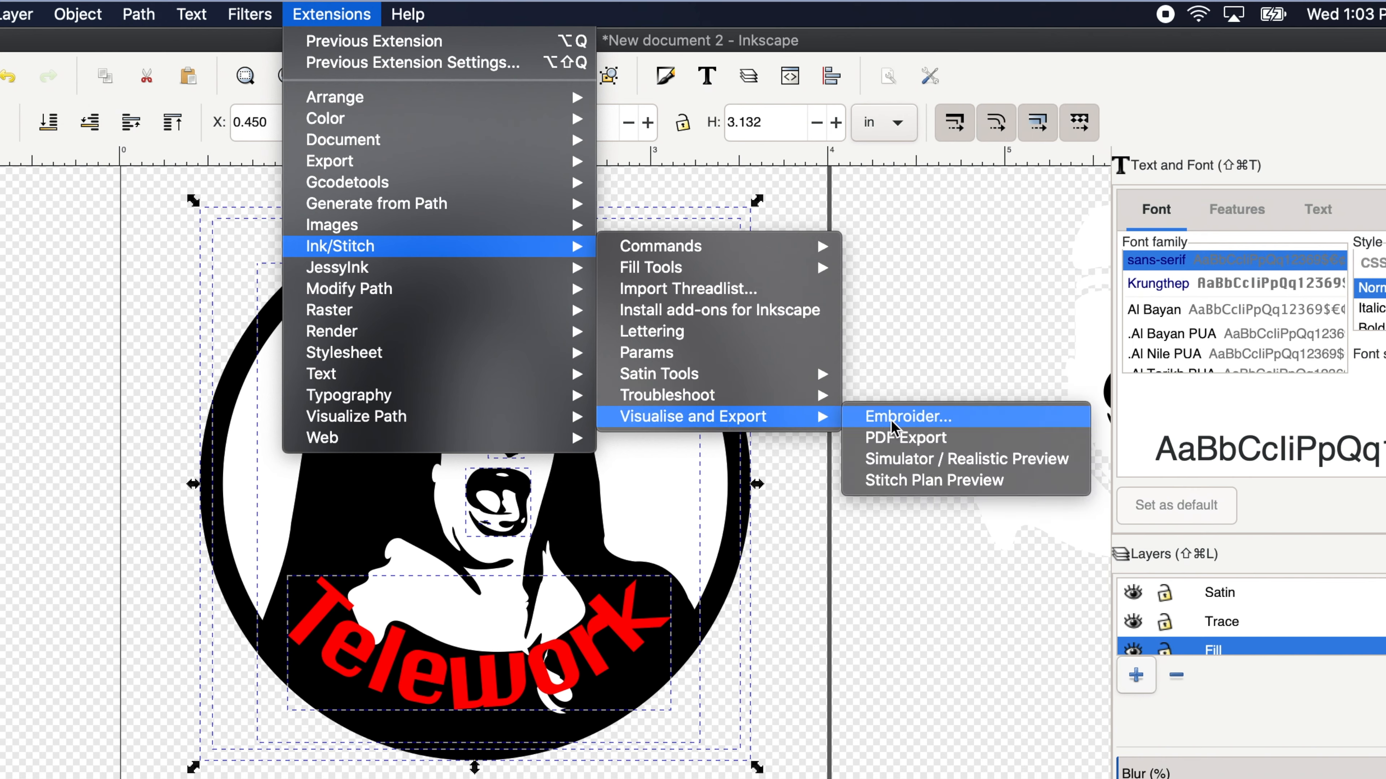
pyautogui.click(910, 461)
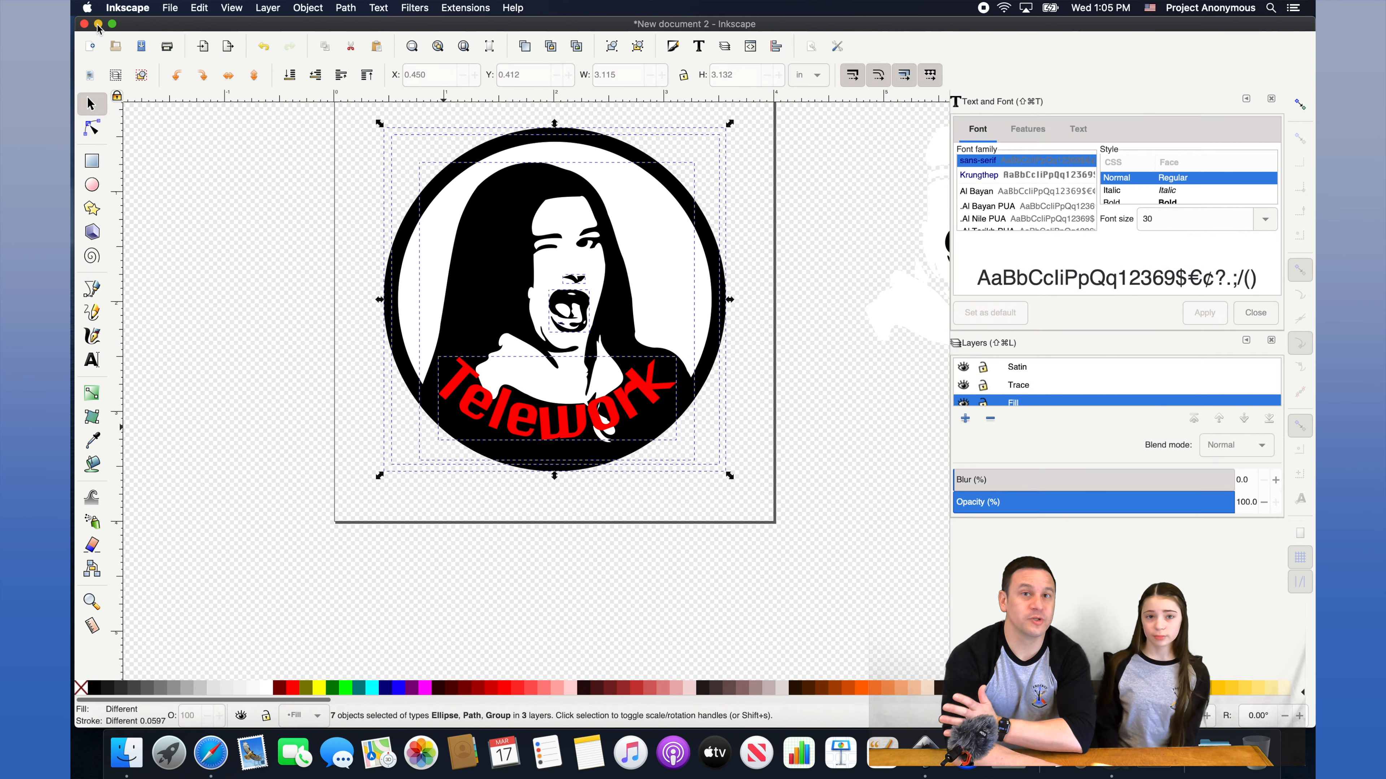
pyautogui.click(169, 7)
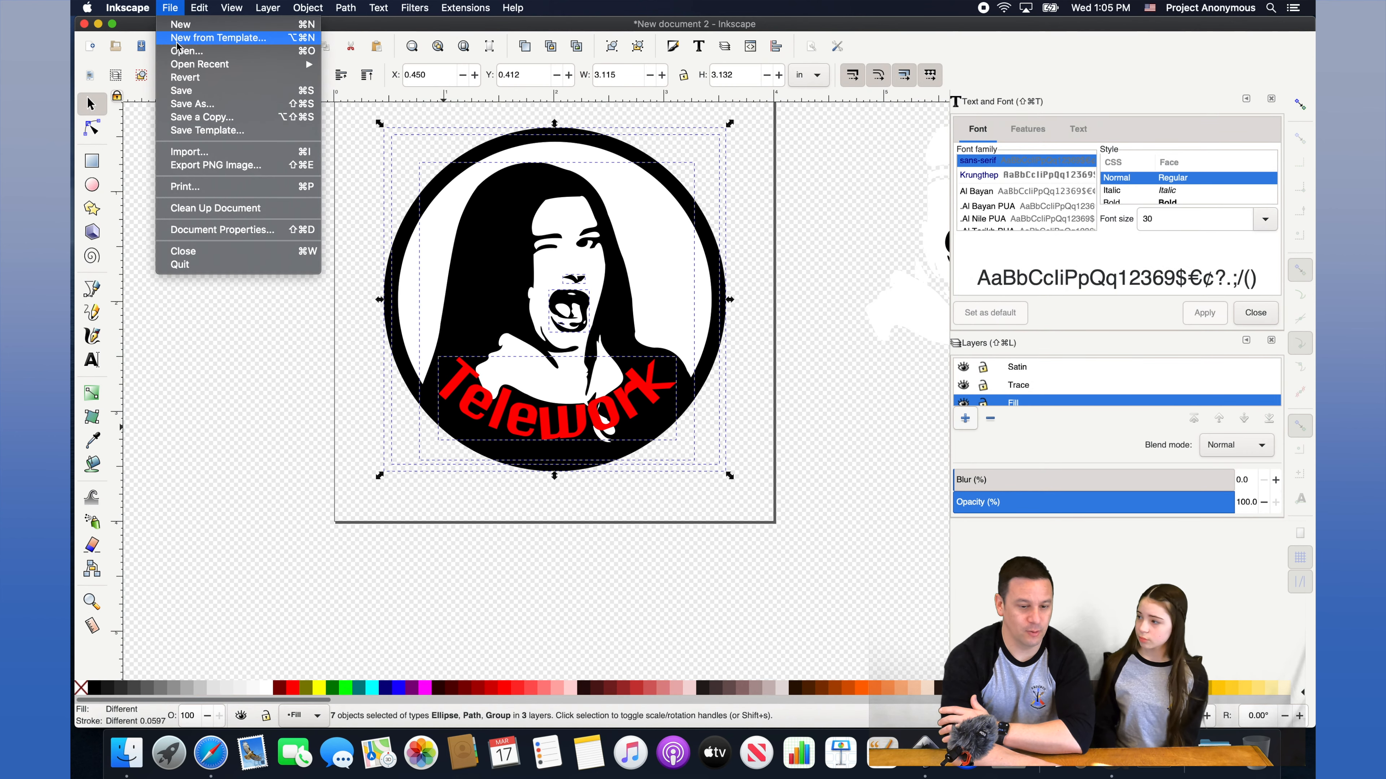
pyautogui.click(199, 103)
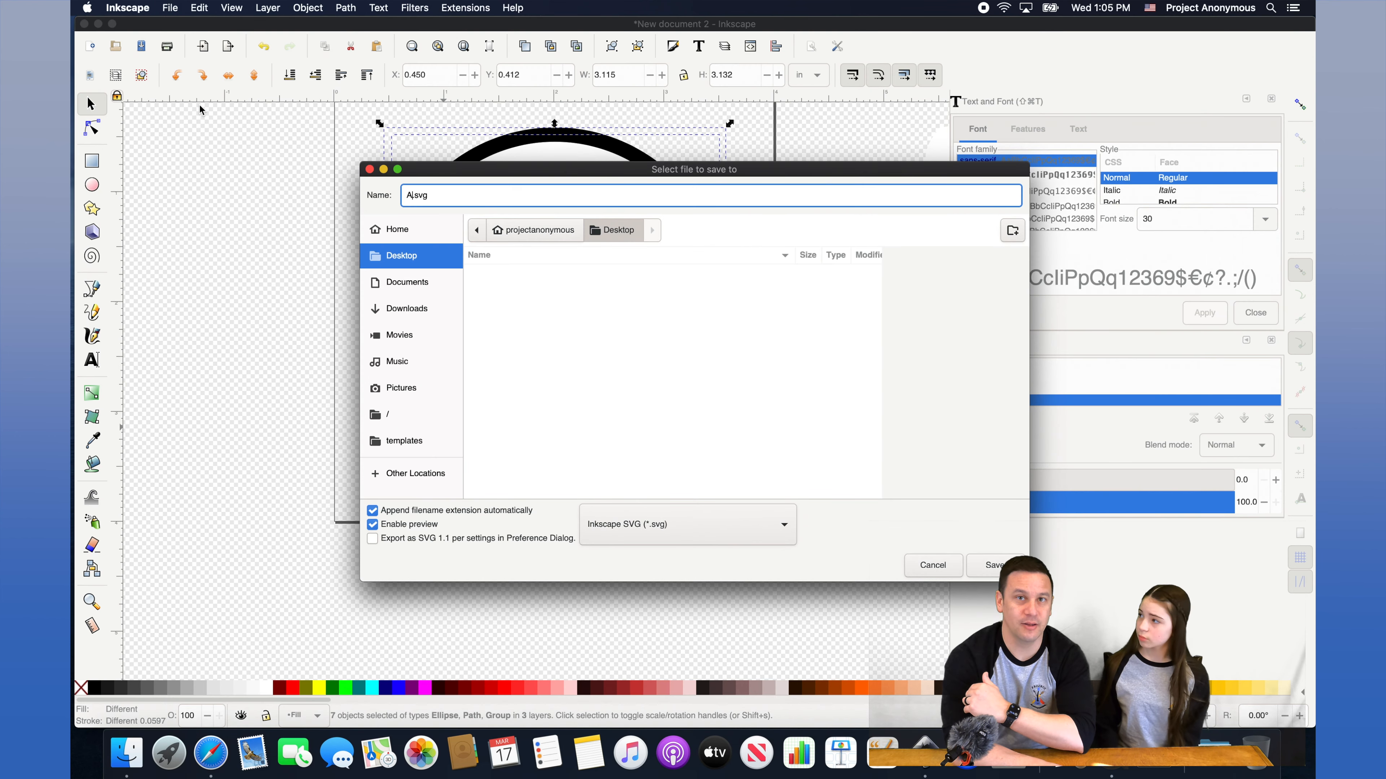
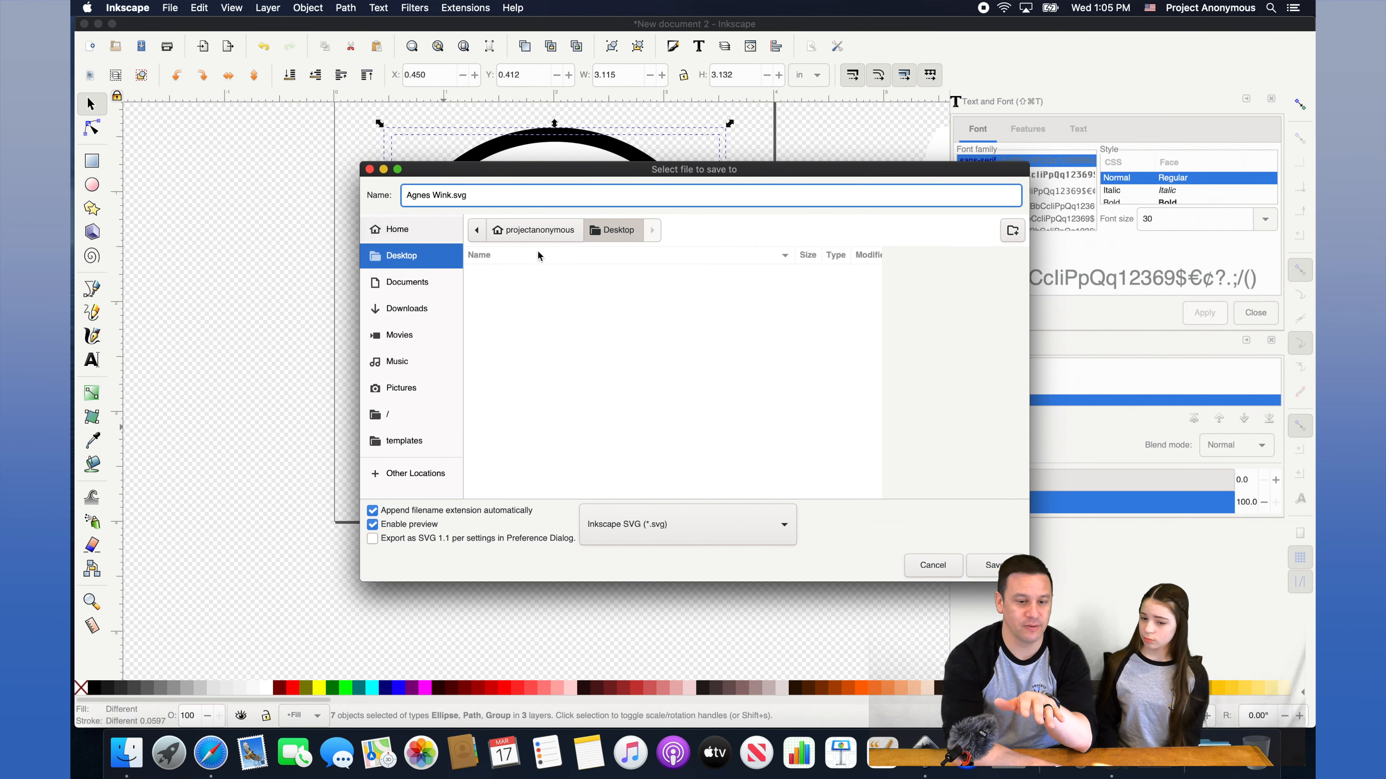
pyautogui.click(995, 567)
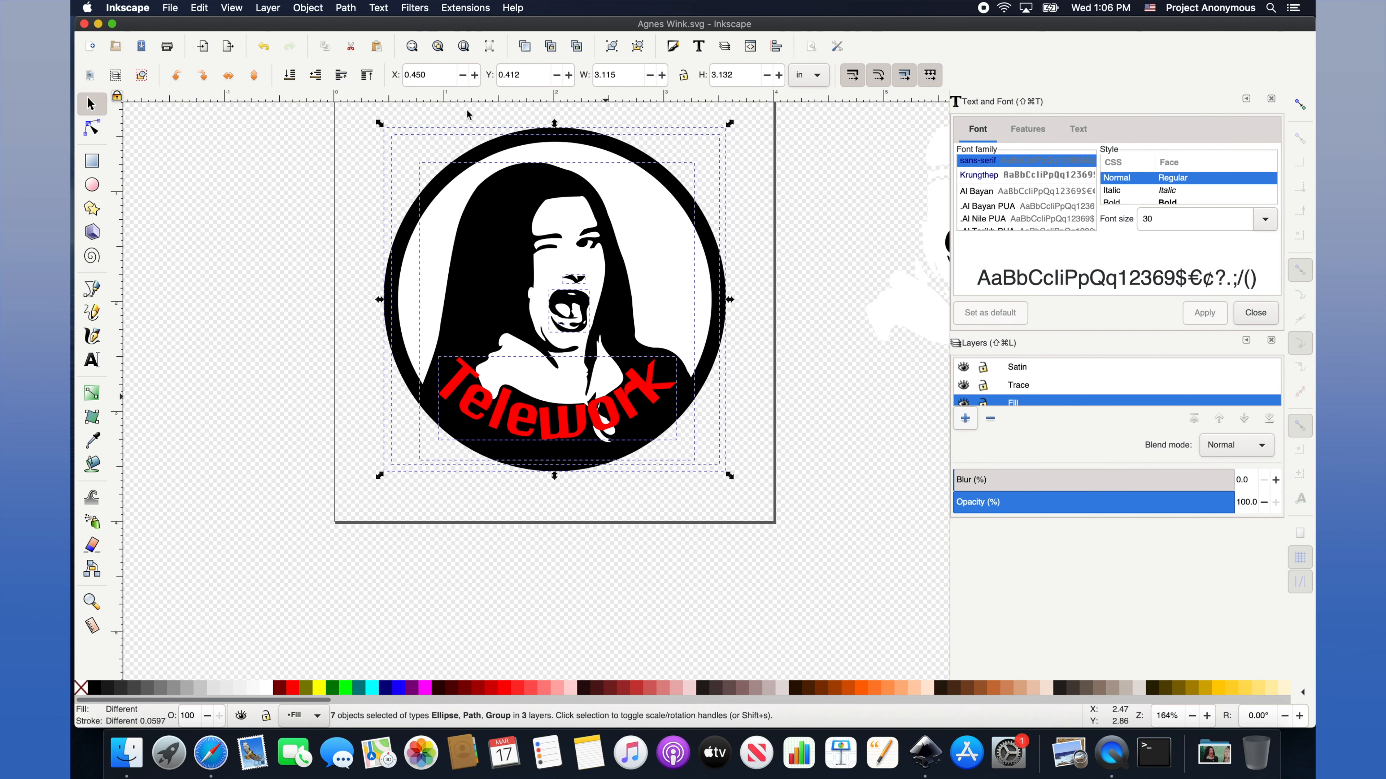
# Open the Ink/Stitch Embroider export dialog and start browsing for an output folder.
pyautogui.click(467, 8)
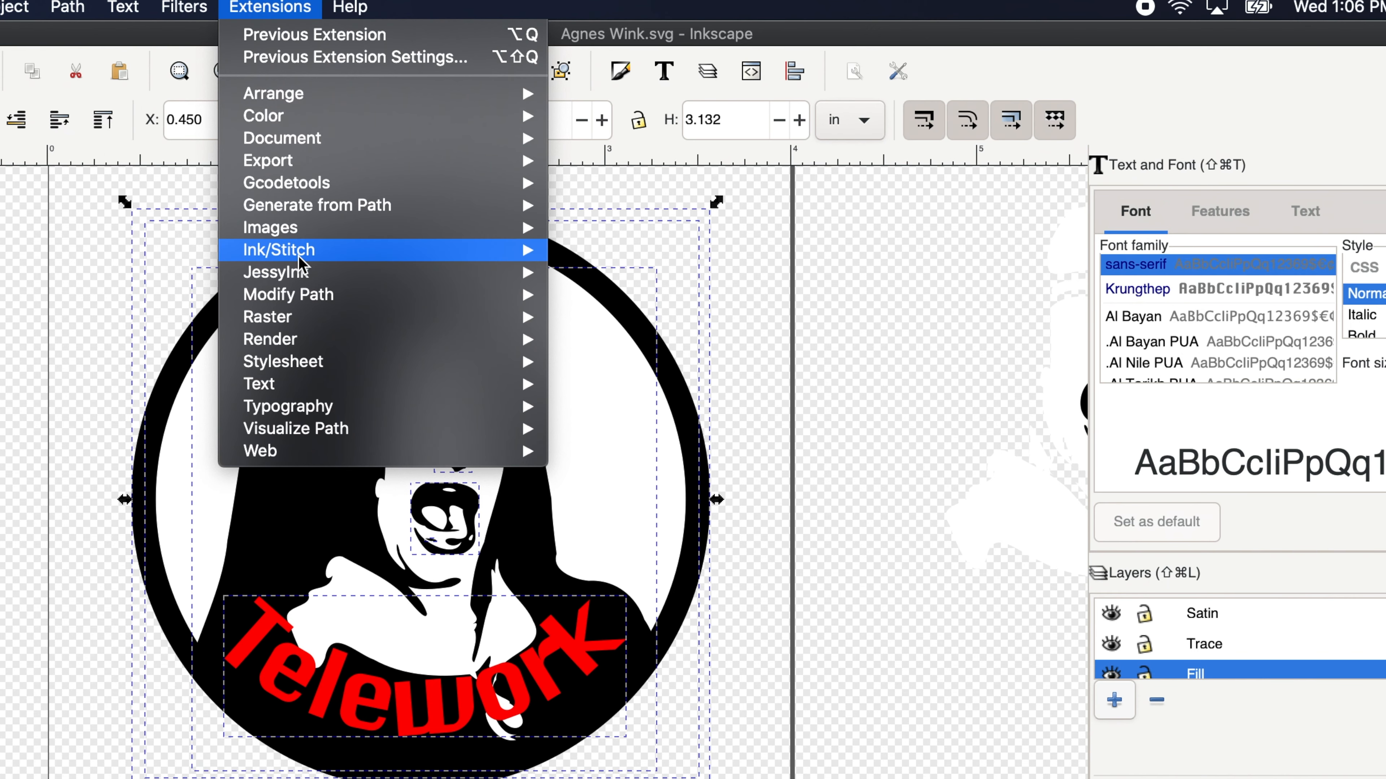
pyautogui.moveTo(302, 266)
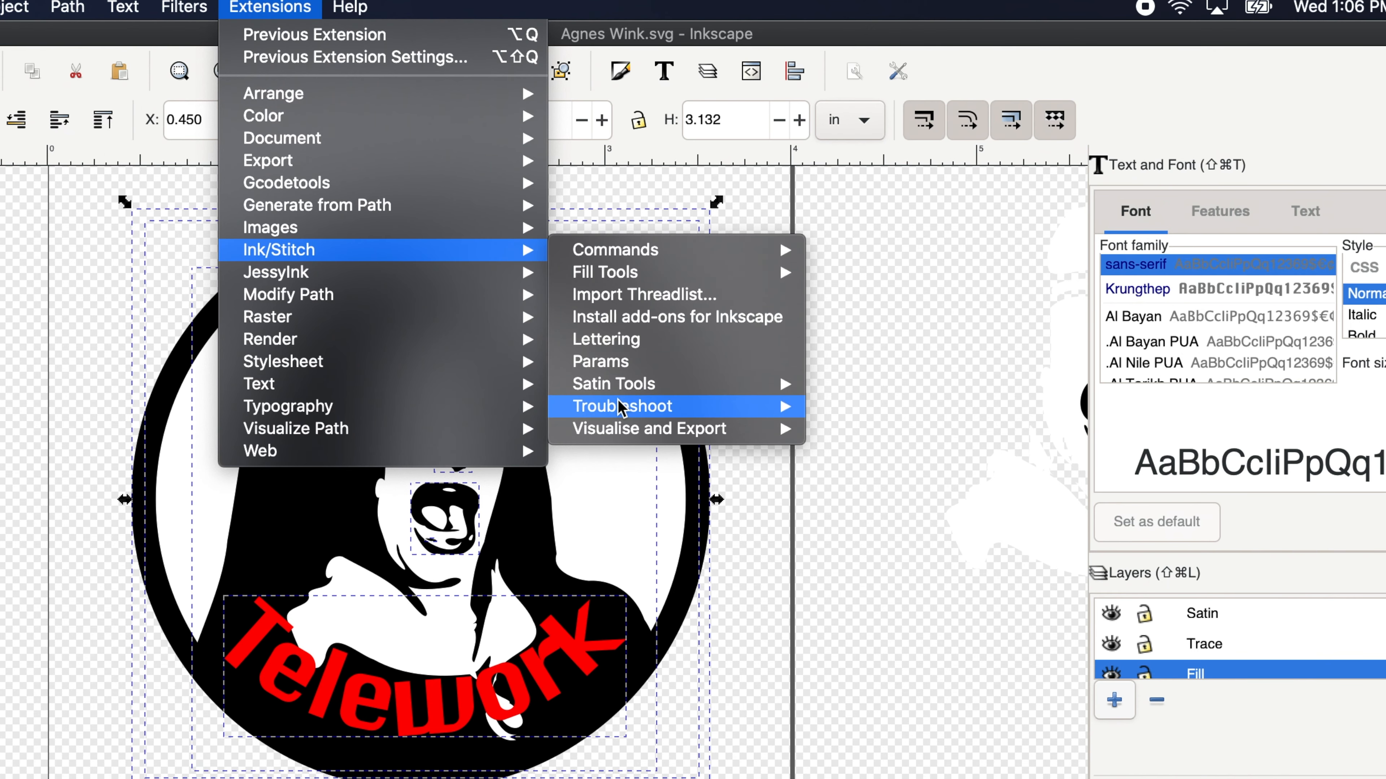
pyautogui.moveTo(614, 389)
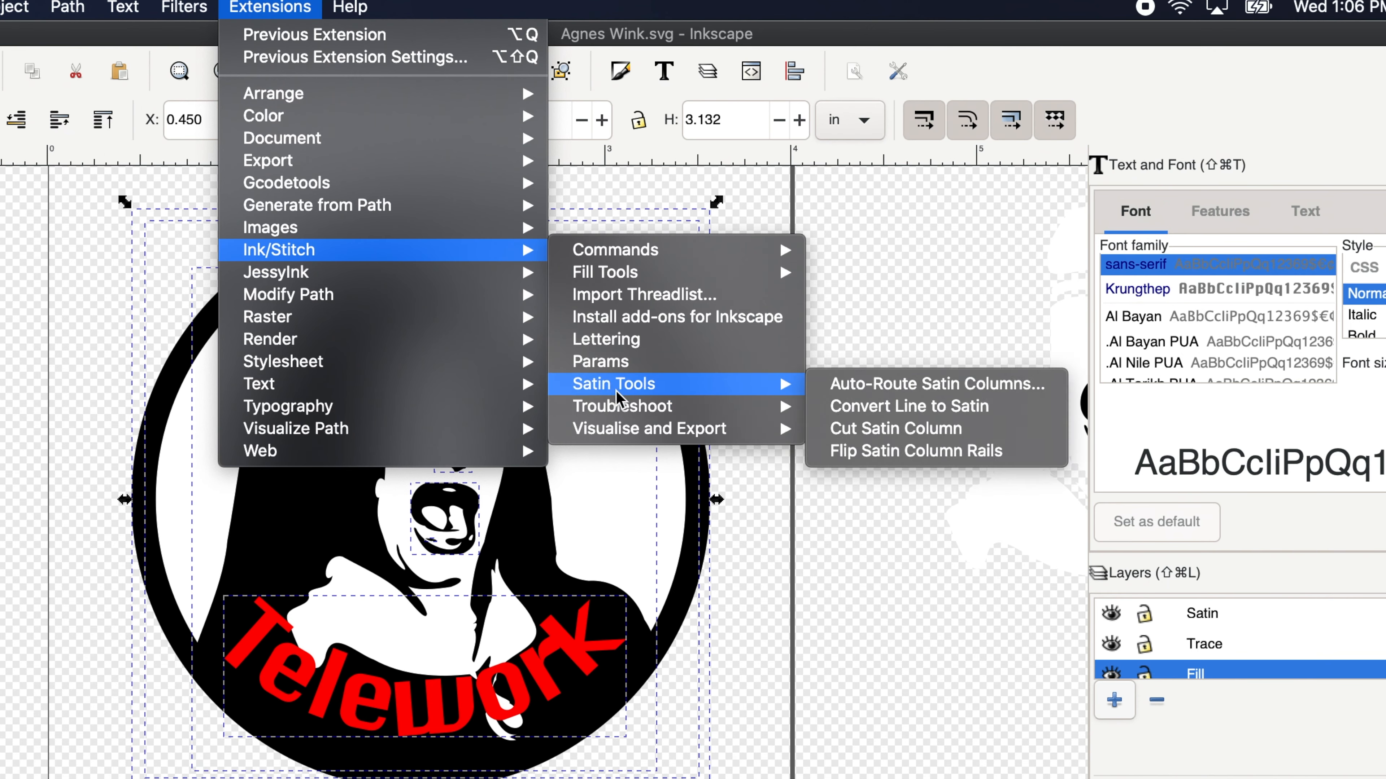
pyautogui.moveTo(660, 434)
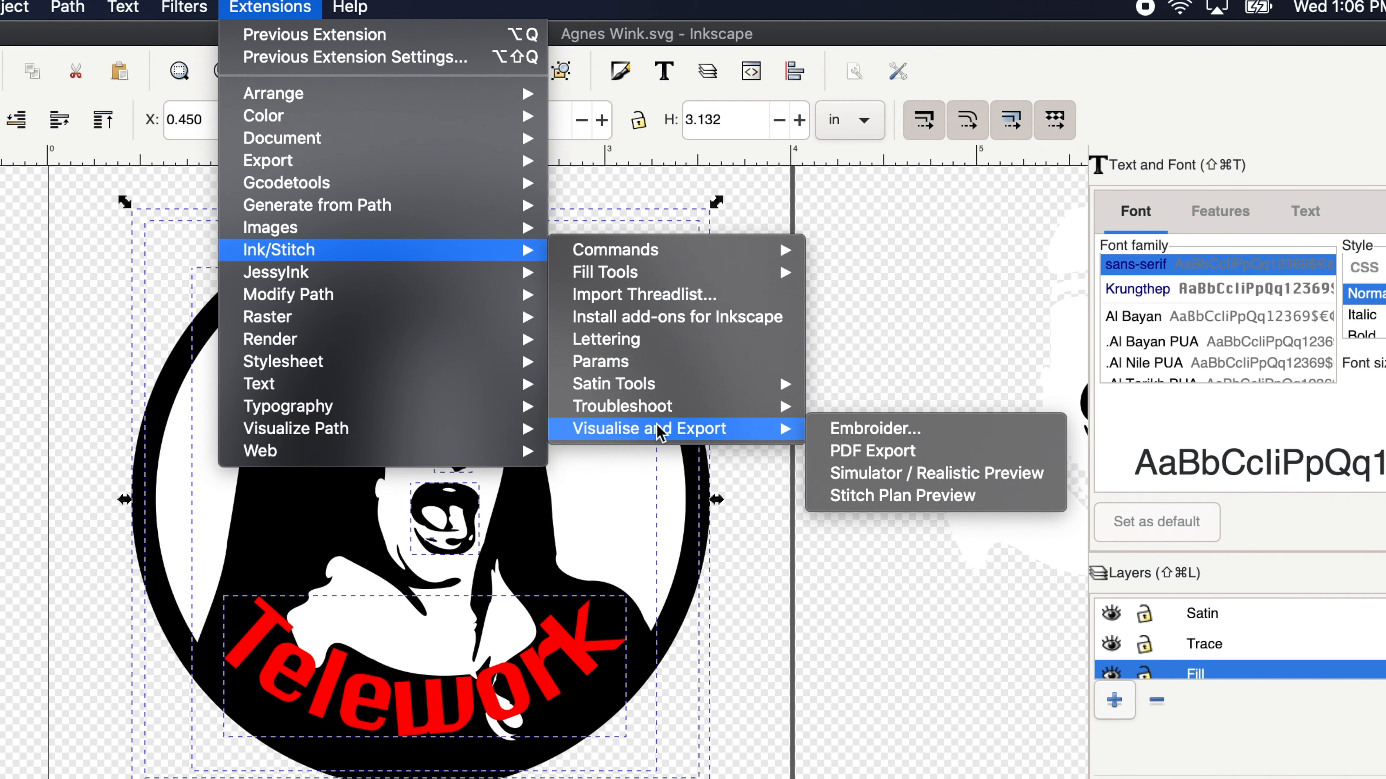
pyautogui.click(852, 434)
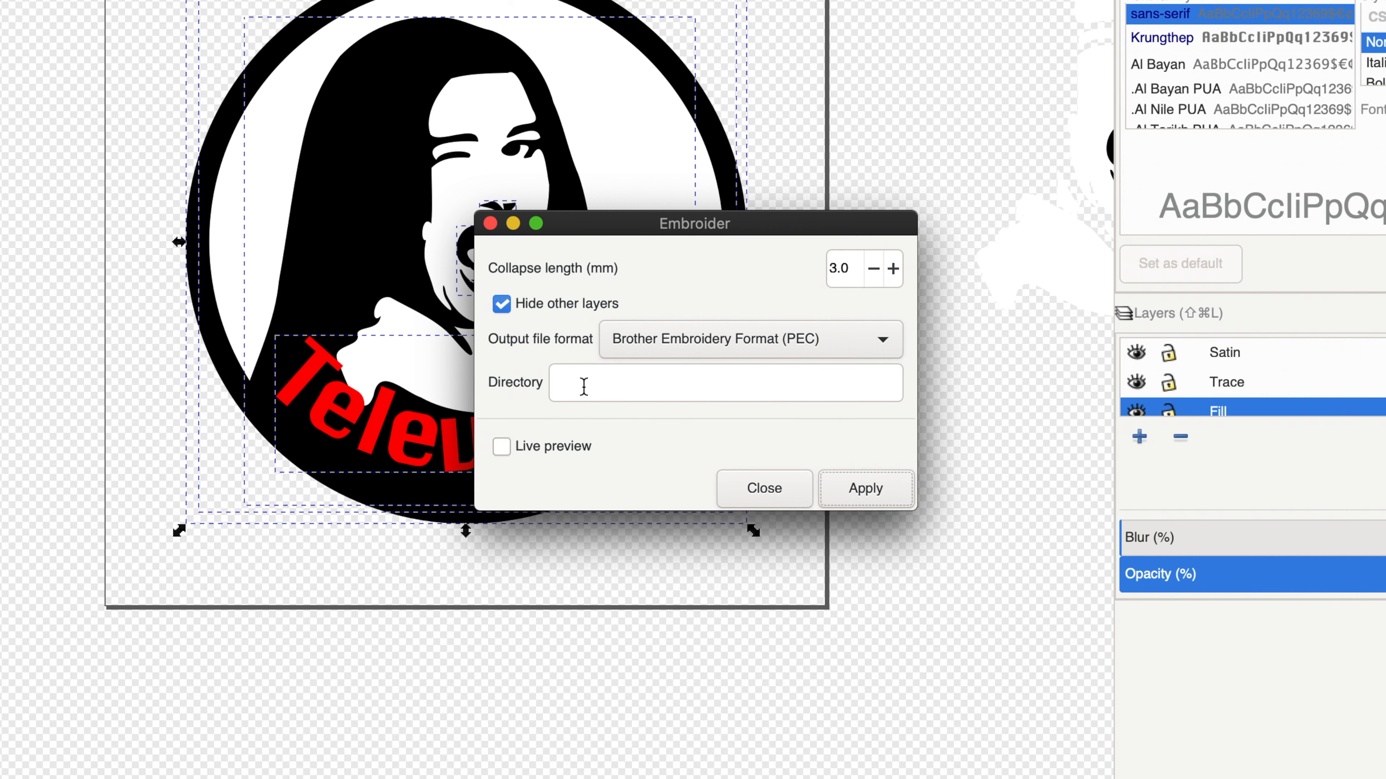
pyautogui.click(583, 386)
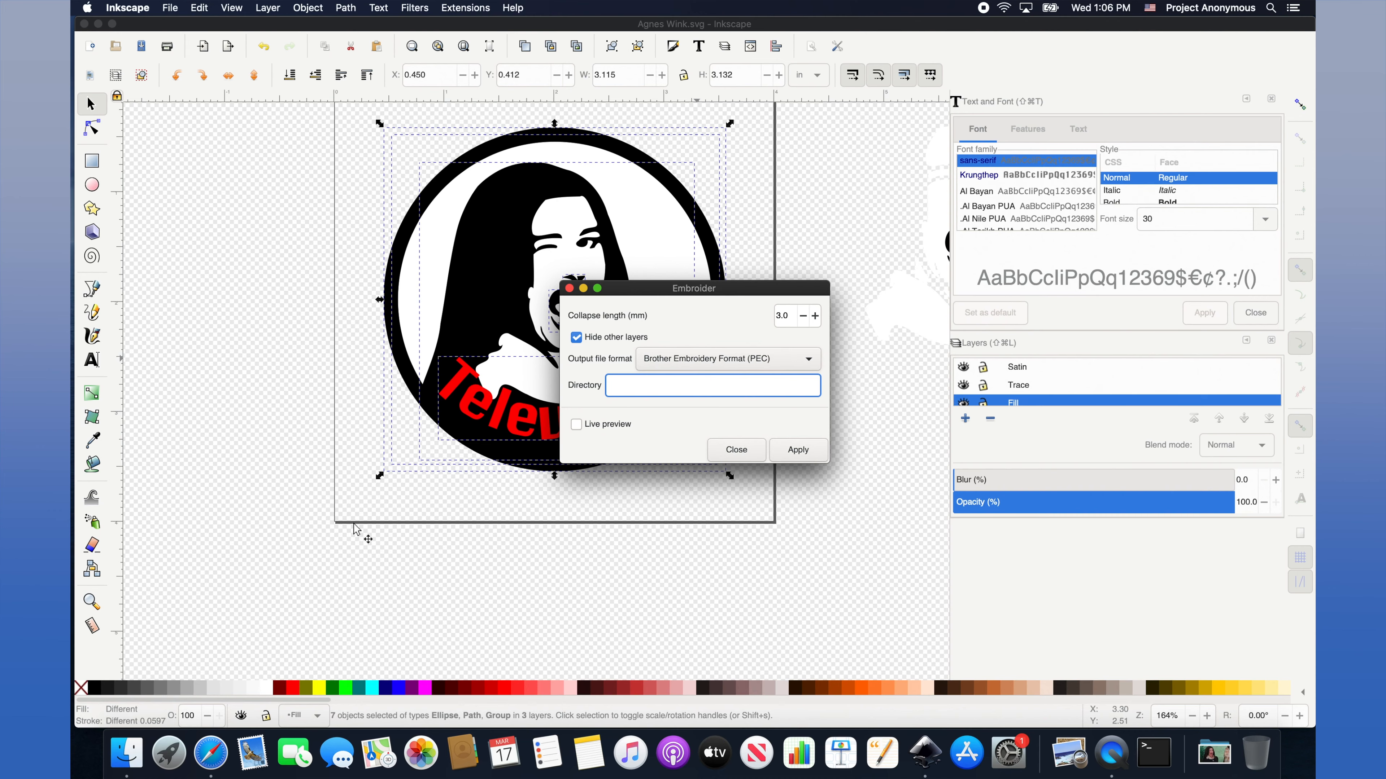
pyautogui.click(128, 752)
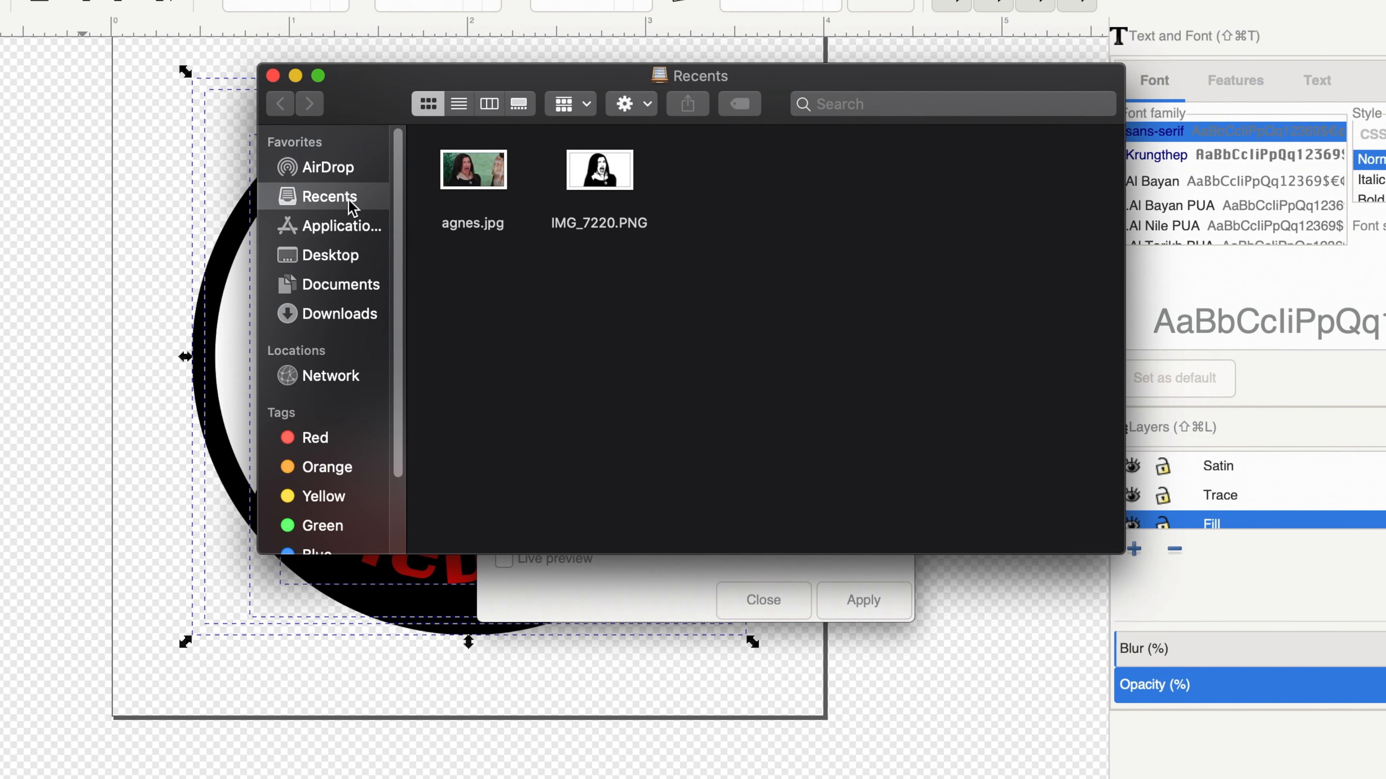
# Copy the Desktop folder's pathname in Finder, then return to the Embroider Directory field.
pyautogui.click(326, 256)
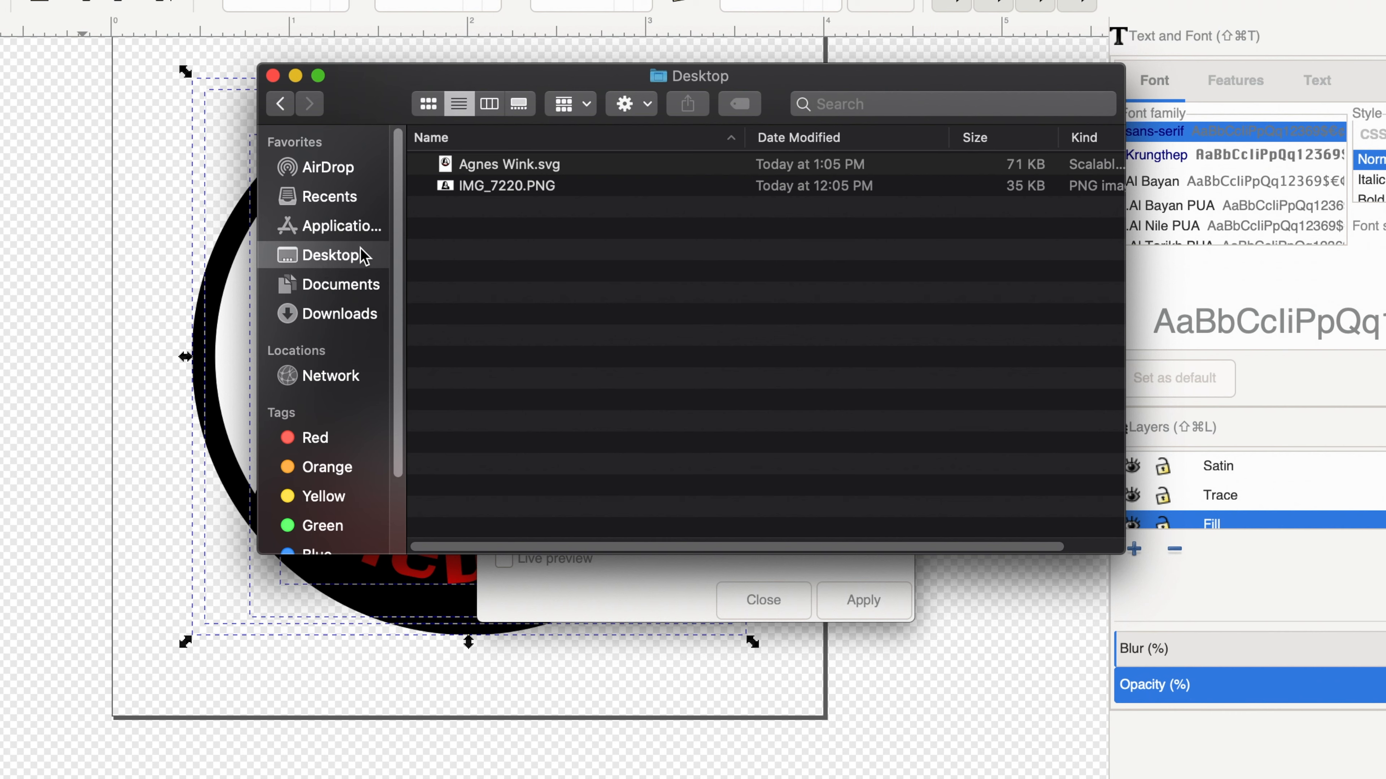
pyautogui.click(655, 106)
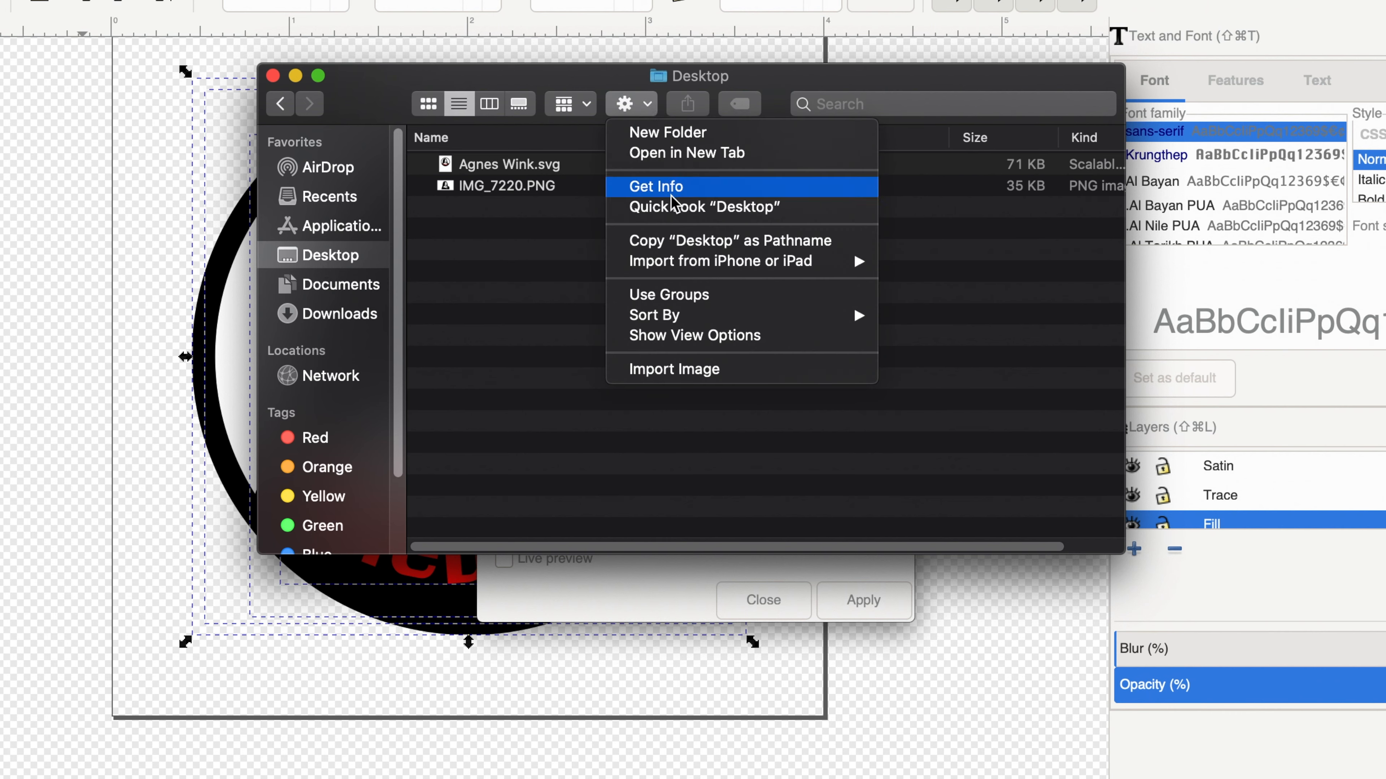
pyautogui.click(772, 245)
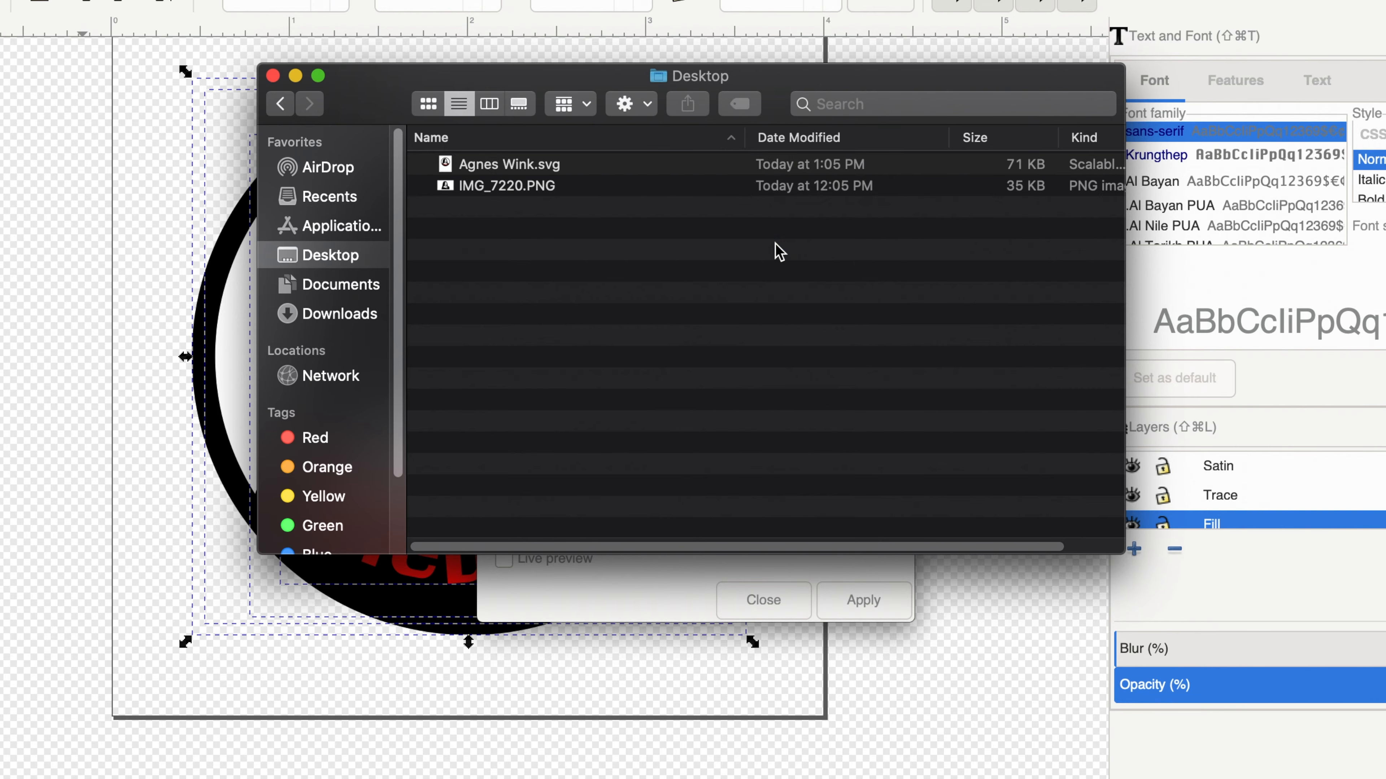
pyautogui.click(653, 593)
pyautogui.rightClick(605, 492)
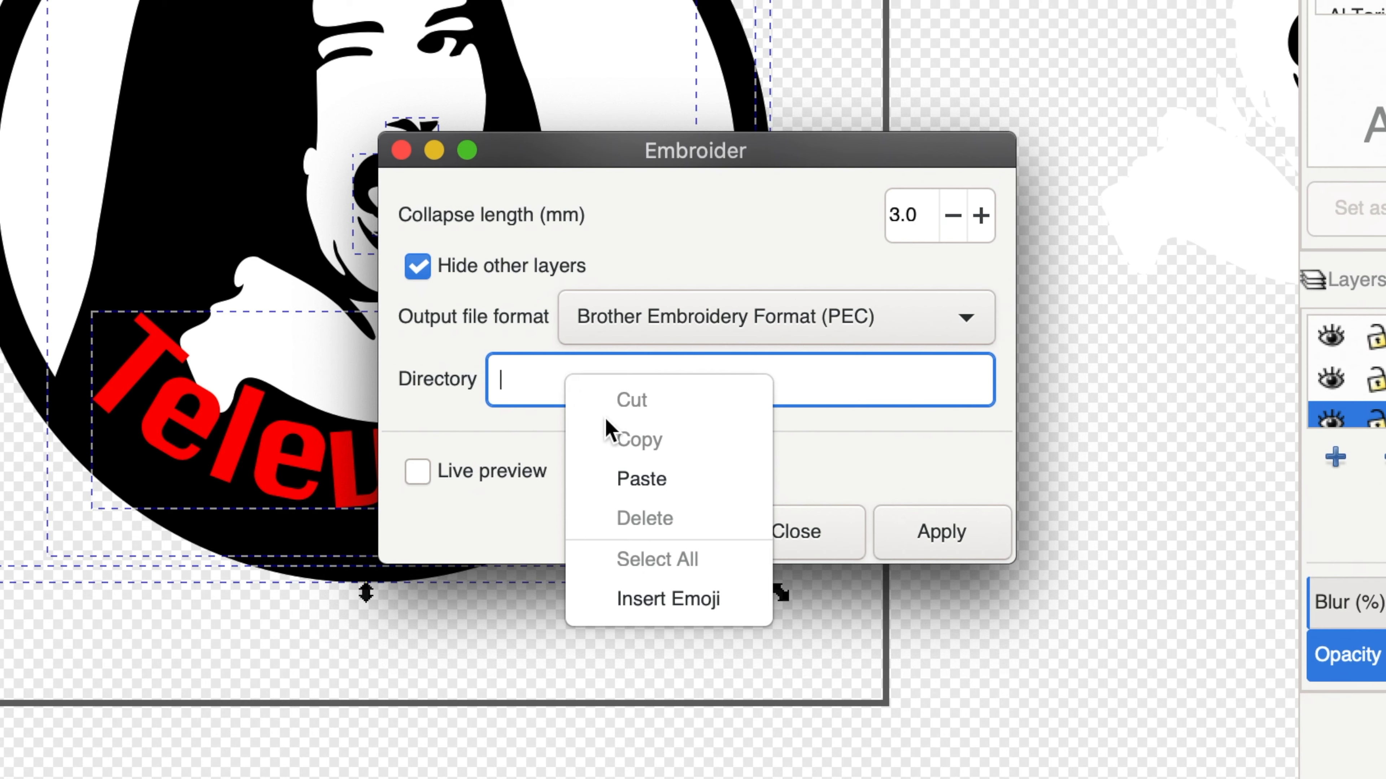
# Paste the Desktop path as directory, choose Brother Embroidery Format (PES), and apply the export.
pyautogui.click(633, 480)
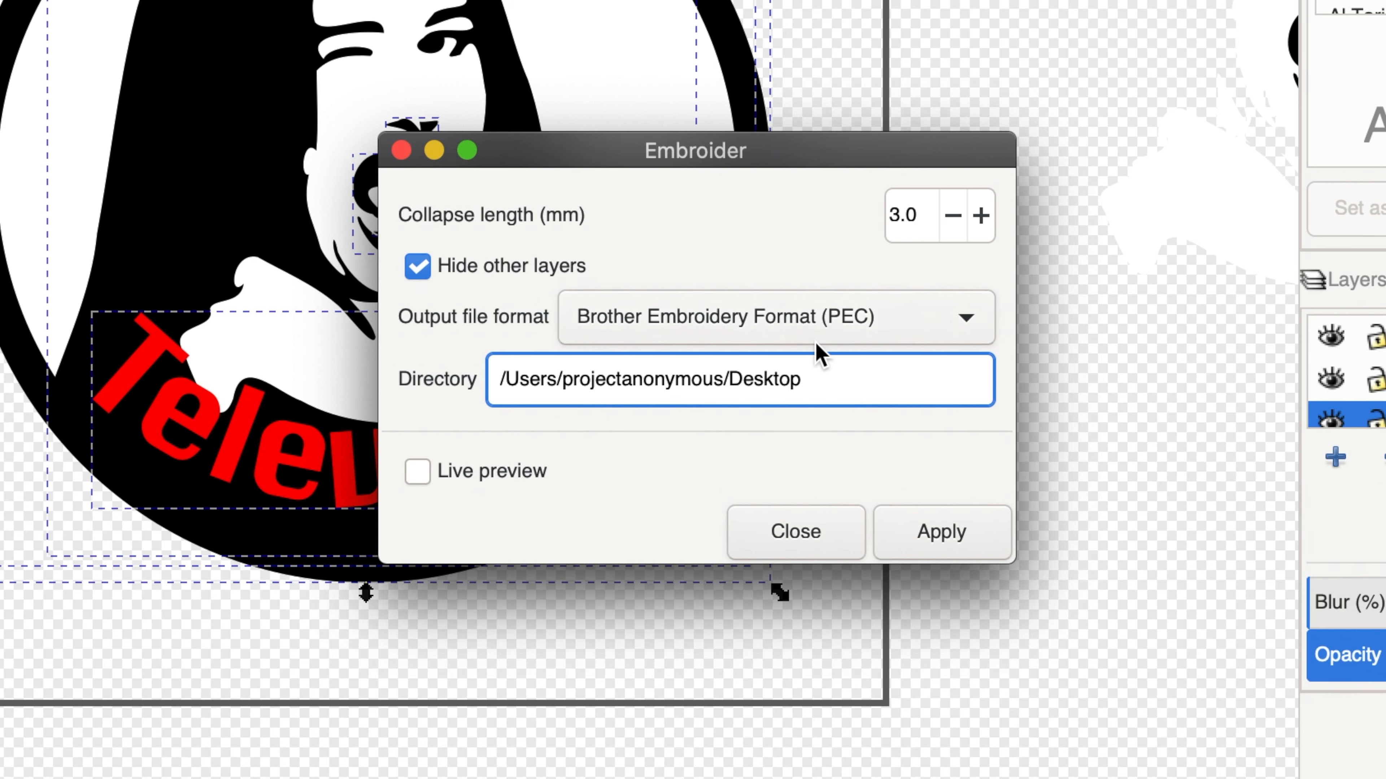
pyautogui.click(974, 318)
pyautogui.click(973, 319)
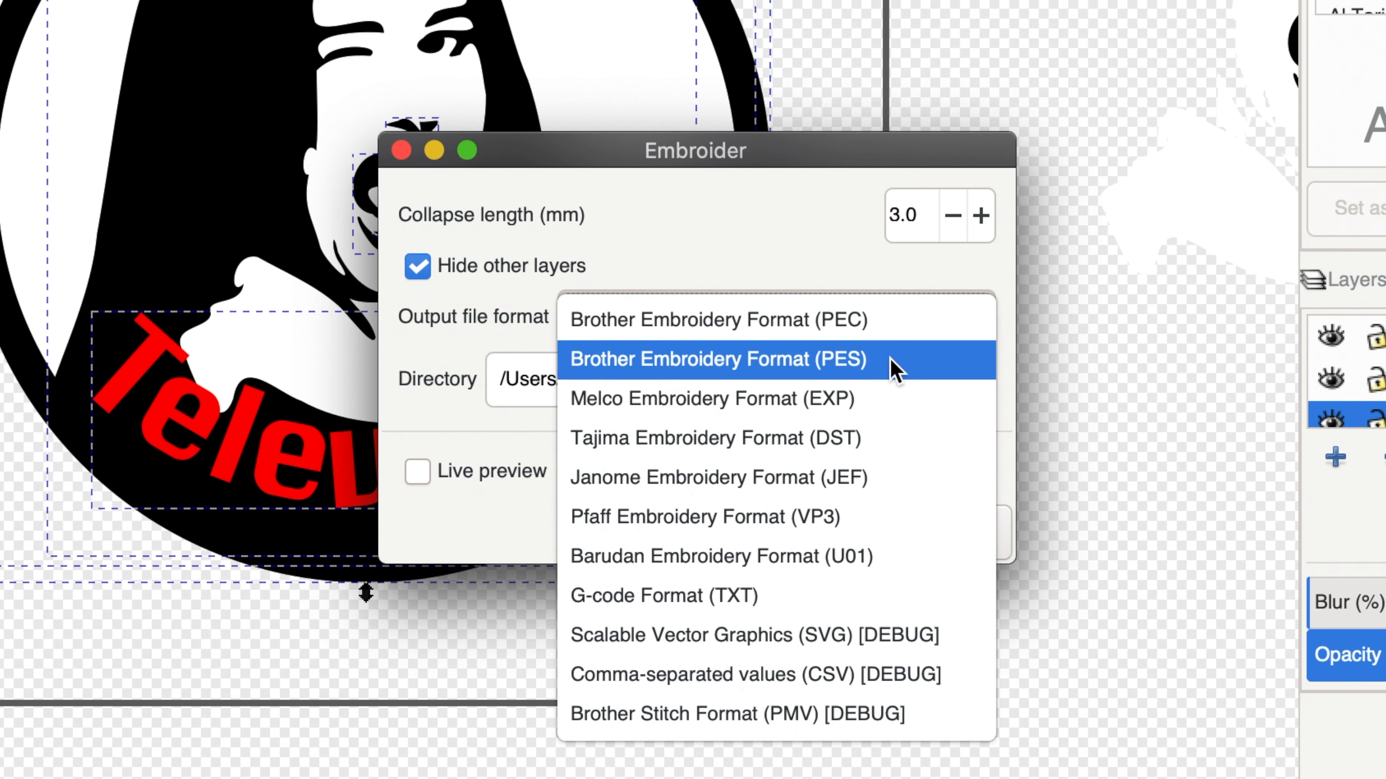
pyautogui.click(714, 374)
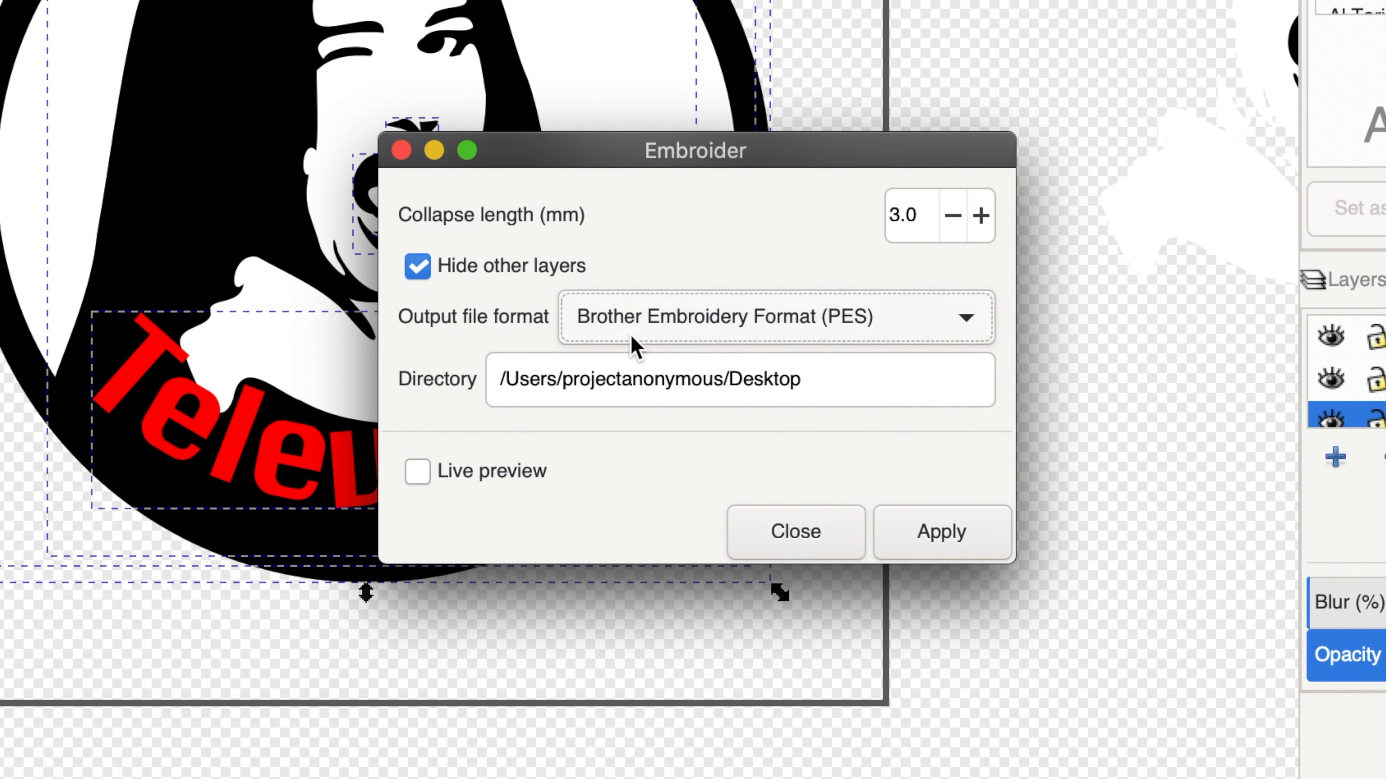
pyautogui.click(957, 539)
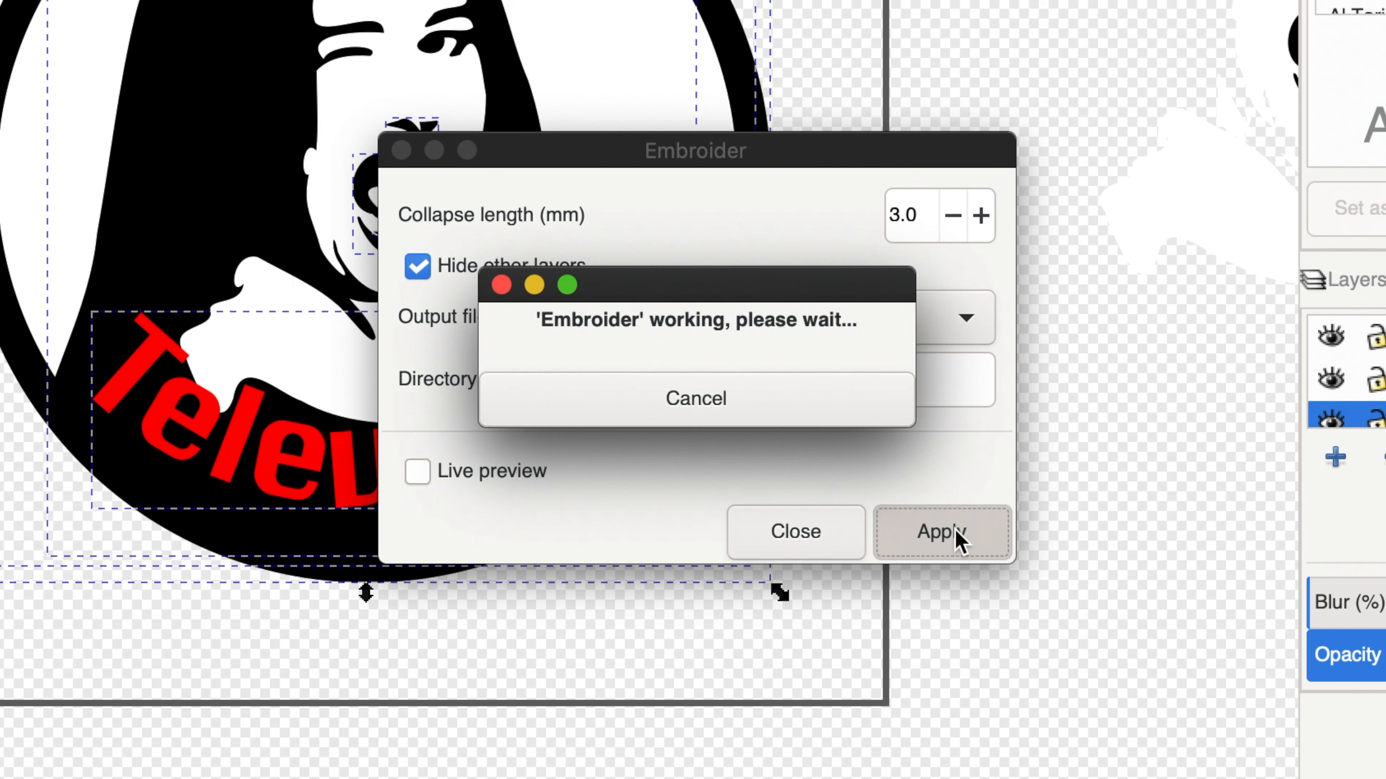